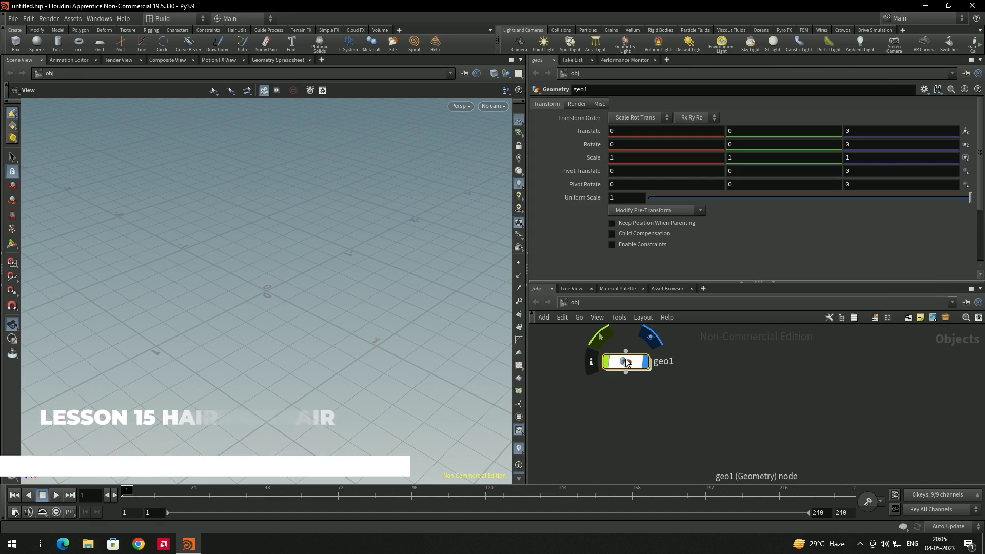
# Open the geo1 object's network and add a Sphere node.
pyautogui.doubleClick(627, 359)
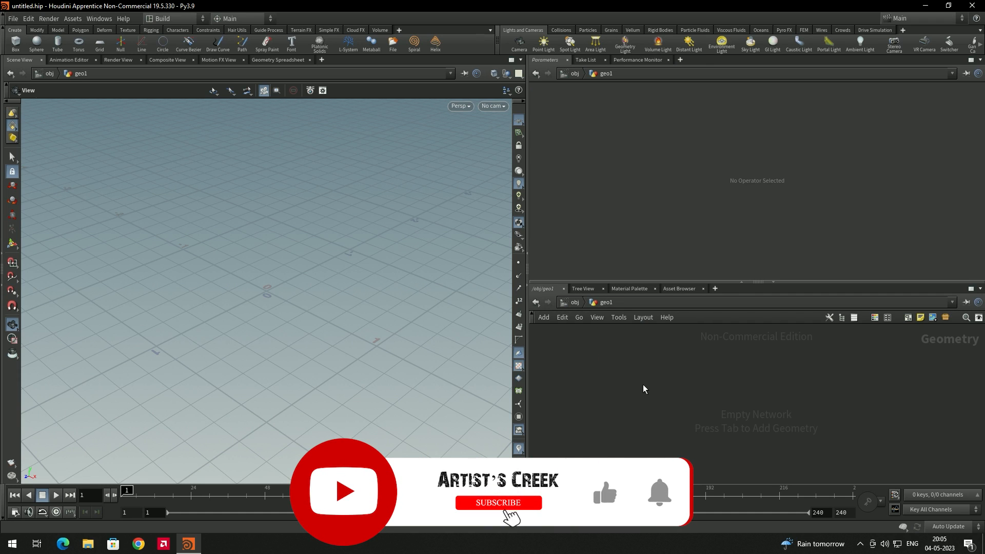
pyautogui.press('Tab')
pyautogui.write('box')
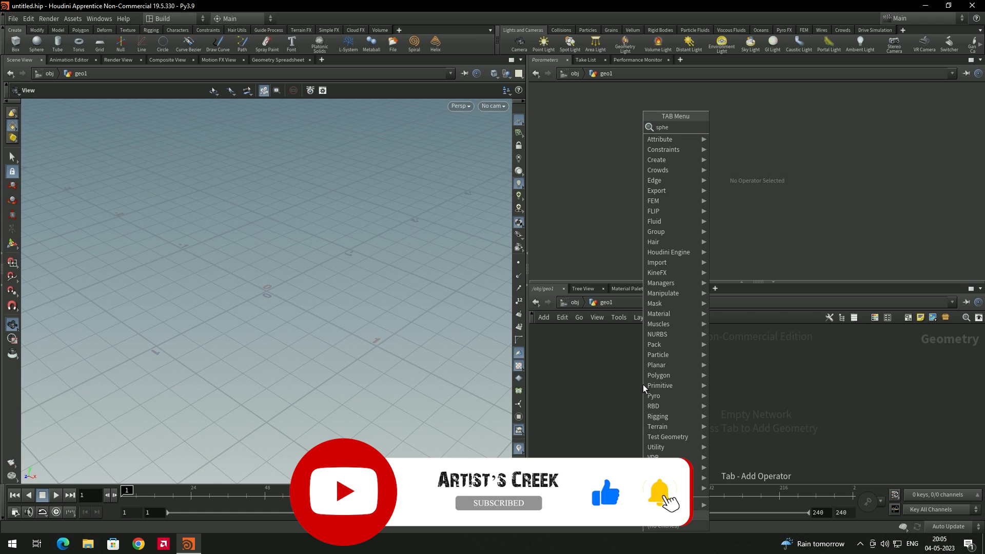
pyautogui.press('Return')
pyautogui.click(712, 386)
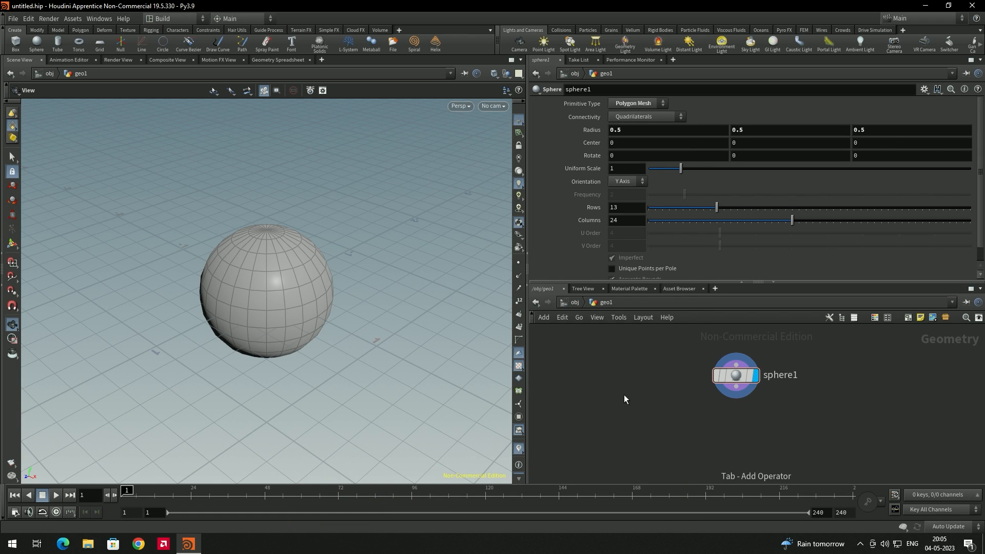
# Add a Line node and place it beside the sphere node.
pyautogui.press('Tab')
pyautogui.write('li')
pyautogui.press('Return')
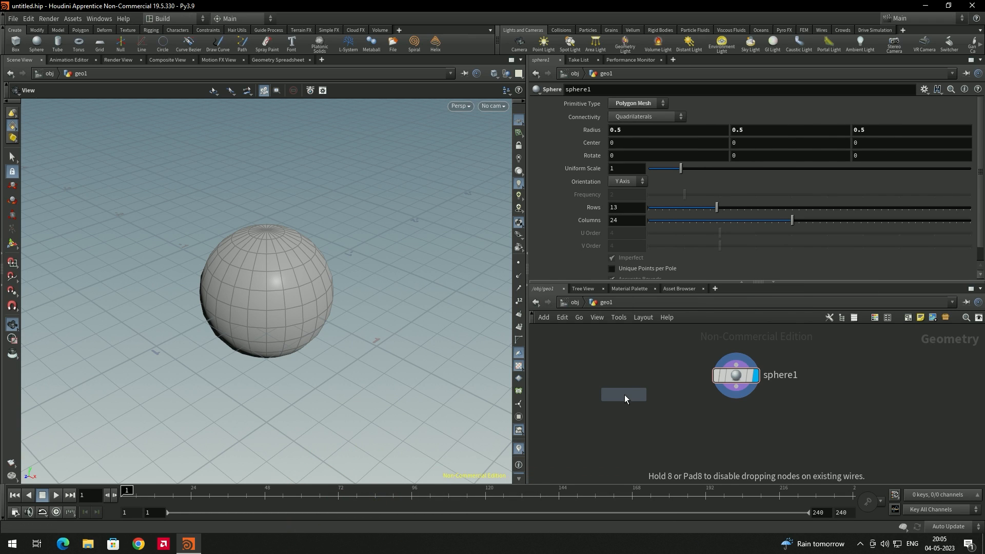
pyautogui.click(624, 396)
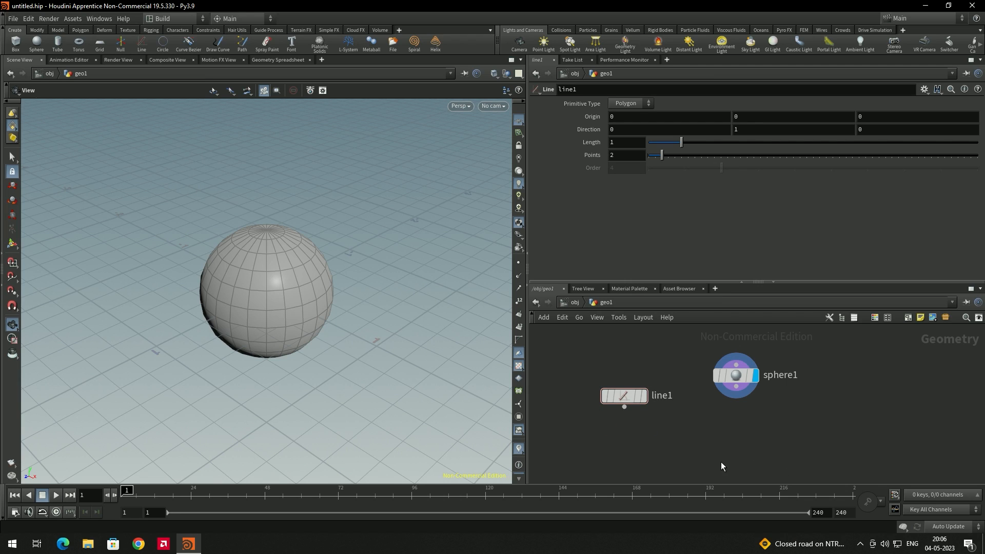
pyautogui.moveTo(626, 393); pyautogui.dragTo(616, 384)
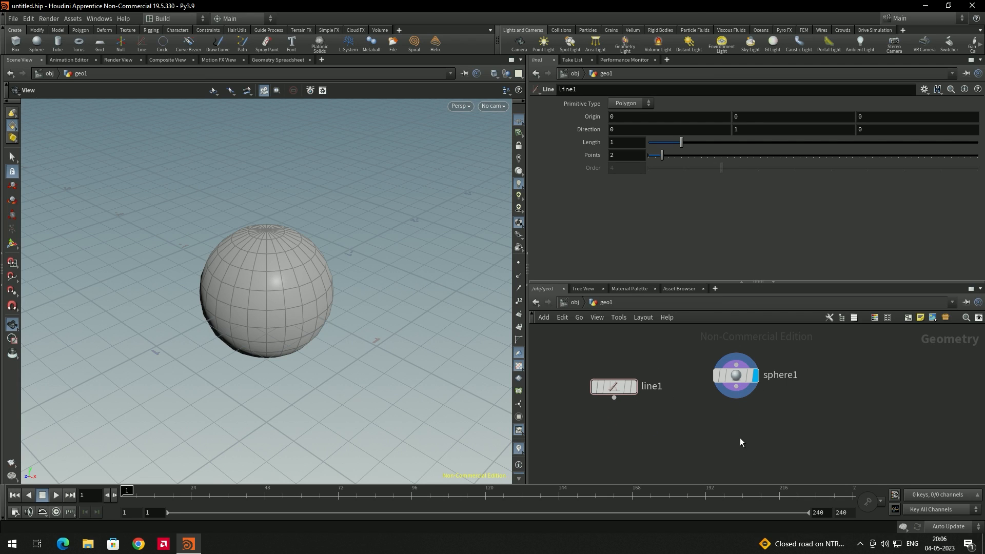
# Add a Scatter node below the sphere, feed the sphere into it, and display the scattered points.
pyautogui.click(740, 377)
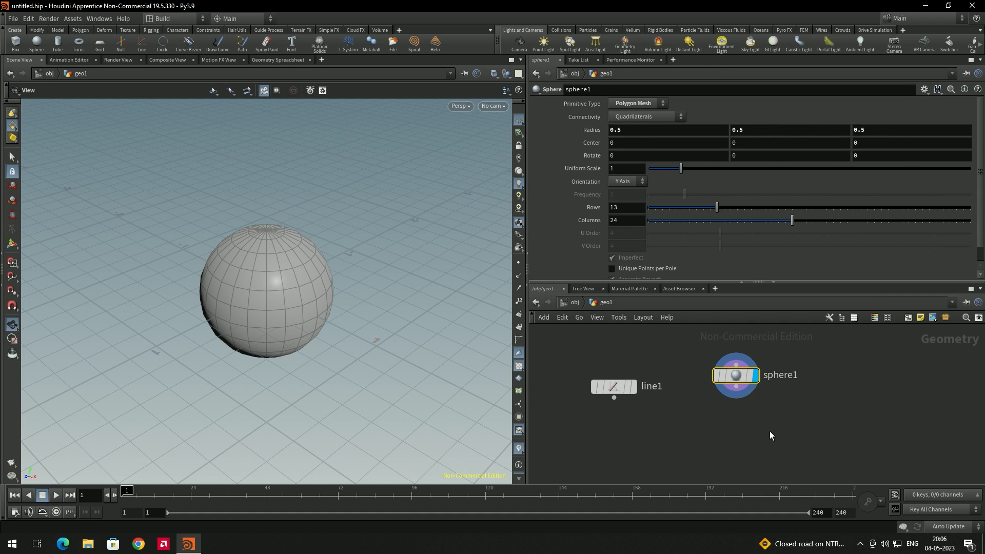
pyautogui.press('Tab')
pyautogui.write('sca')
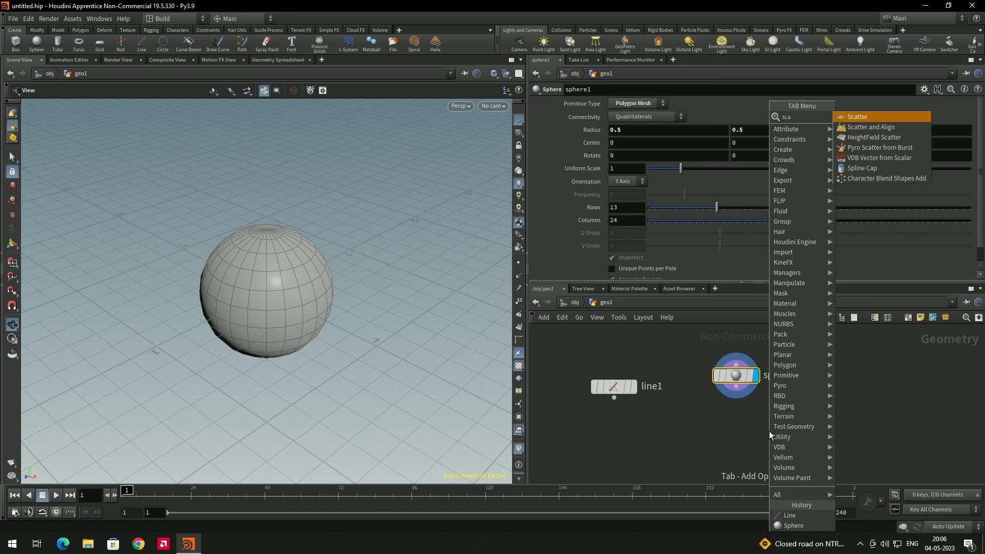
pyautogui.press('Return')
pyautogui.click(732, 435)
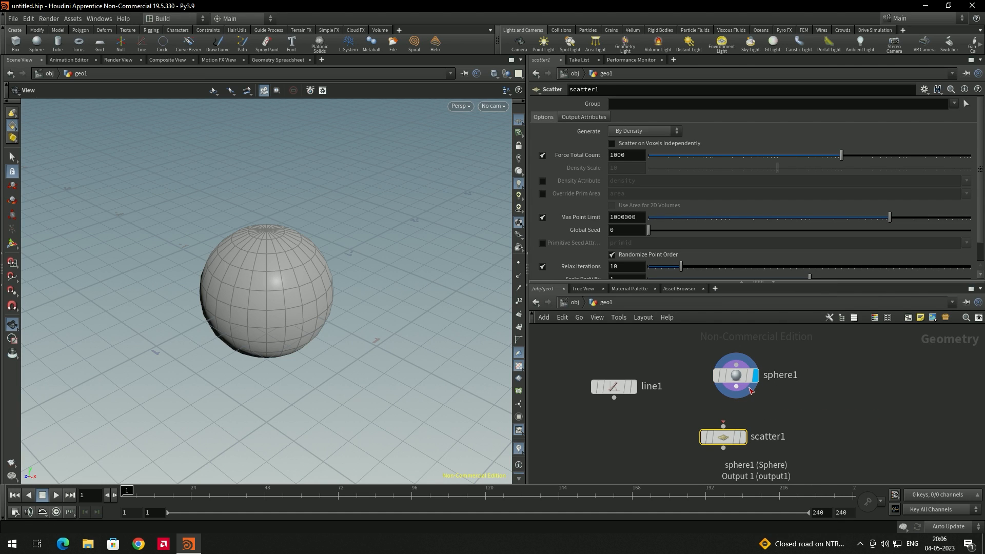
pyautogui.click(742, 437)
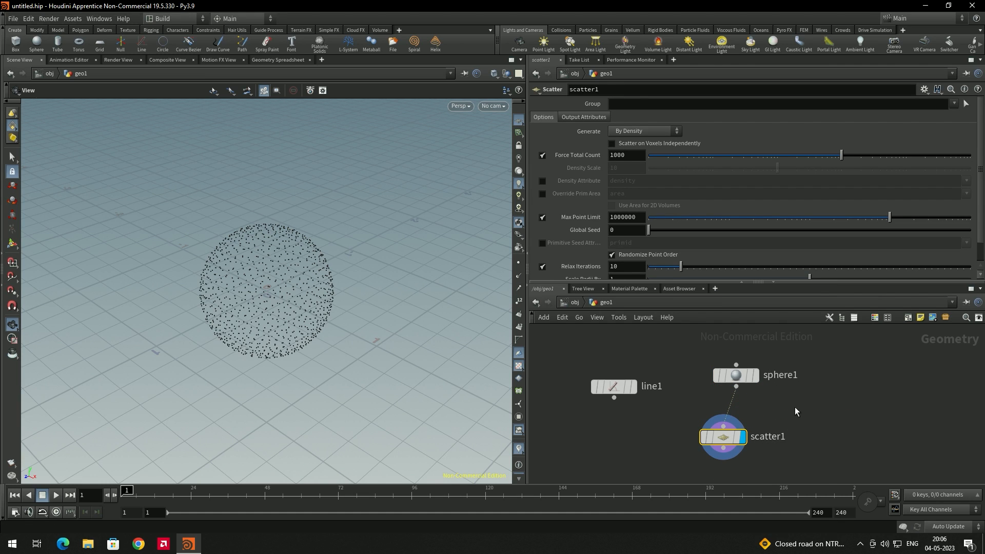
# Reduce the scatter node's Force Total Count to 140.
pyautogui.moveTo(325, 298); pyautogui.dragTo(280, 300)
pyautogui.scroll(1, 277, 298)
pyautogui.moveTo(834, 161); pyautogui.dragTo(783, 174)
pyautogui.moveTo(399, 302); pyautogui.dragTo(315, 275)
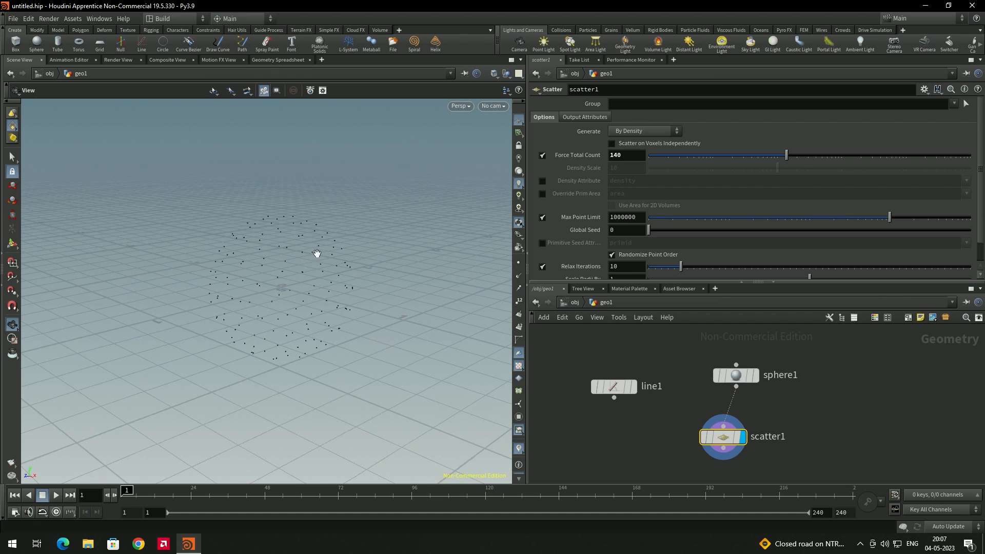
# Add and display a Copy to Points node with line1 as its first input and scatter1 as its second.
pyautogui.press('Tab')
pyautogui.write('copto')
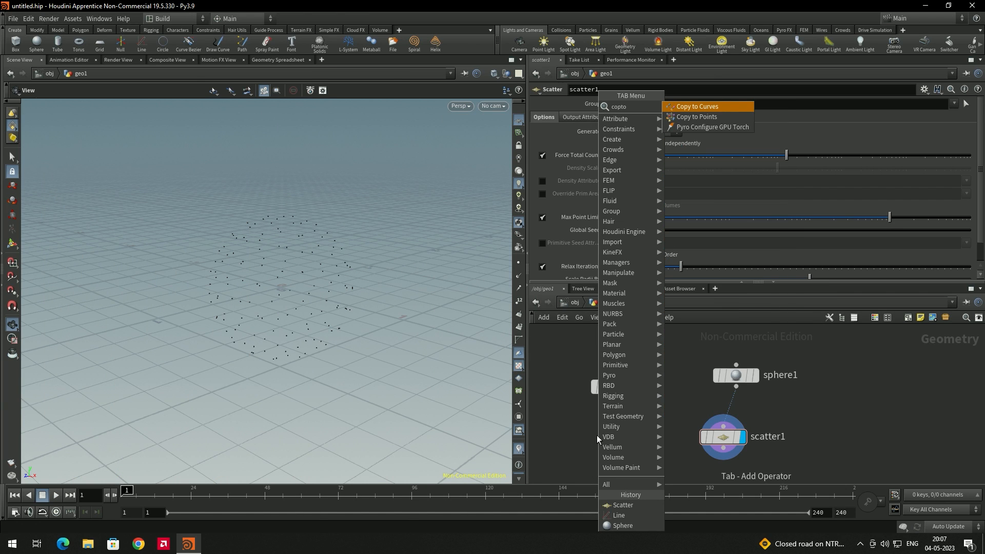
pyautogui.press('Return')
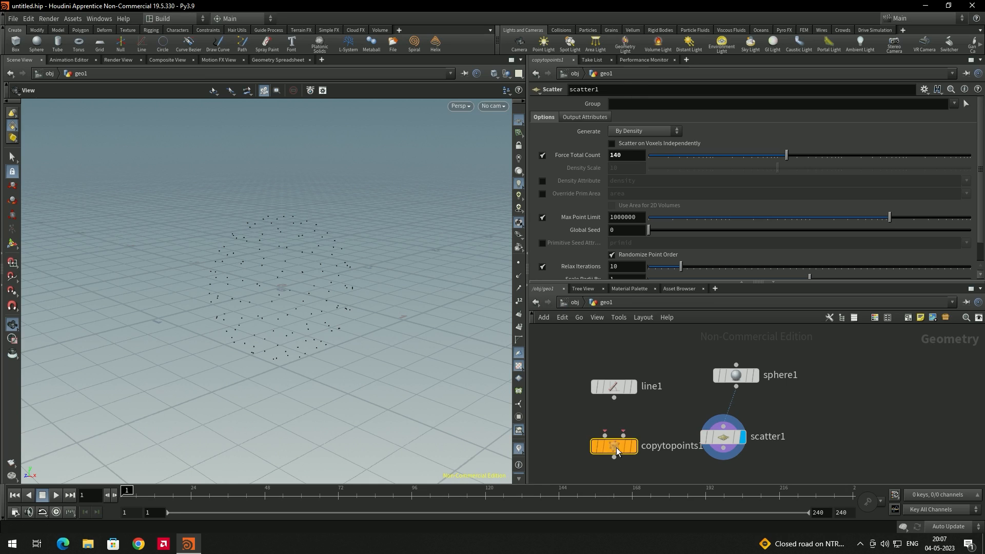
pyautogui.click(616, 448)
pyautogui.moveTo(595, 358); pyautogui.dragTo(609, 460)
pyautogui.moveTo(708, 422); pyautogui.dragTo(620, 450)
pyautogui.moveTo(353, 258)
pyautogui.mouseDown()
pyautogui.moveTo(364, 268)
pyautogui.moveTo(356, 255)
pyautogui.mouseUp()
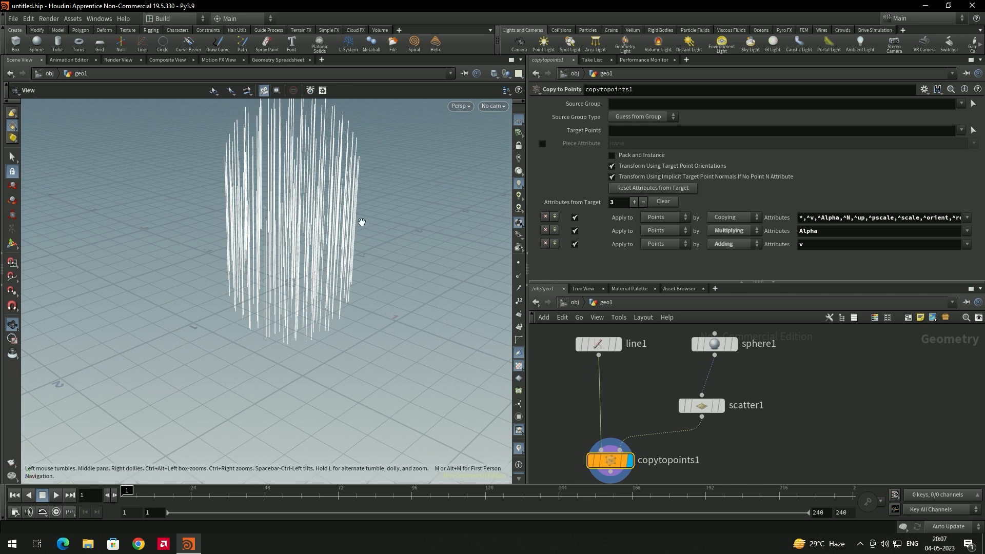
# Display the sphere and insert a Normal node between sphere1 and scatter1.
pyautogui.moveTo(742, 406); pyautogui.dragTo(763, 368, button='middle')
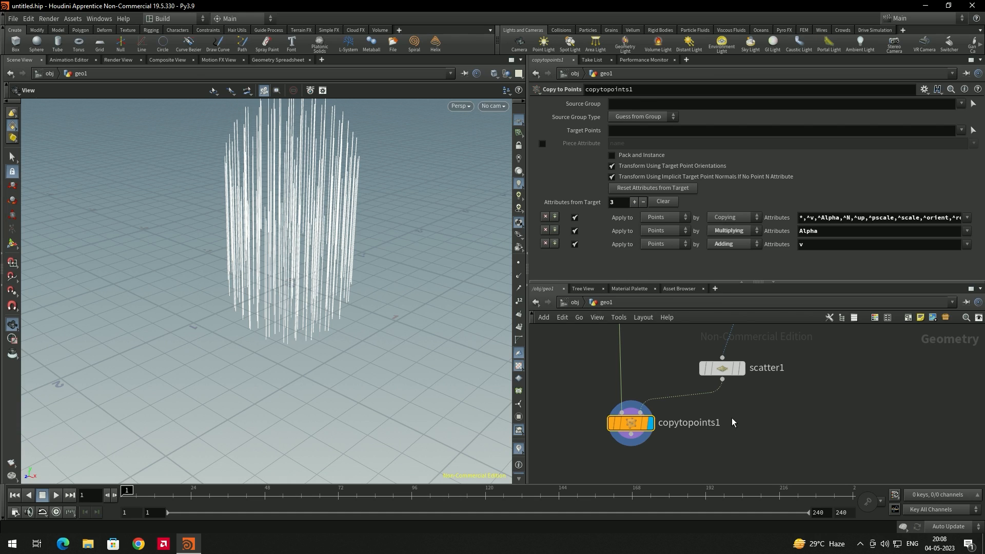
pyautogui.press('h')
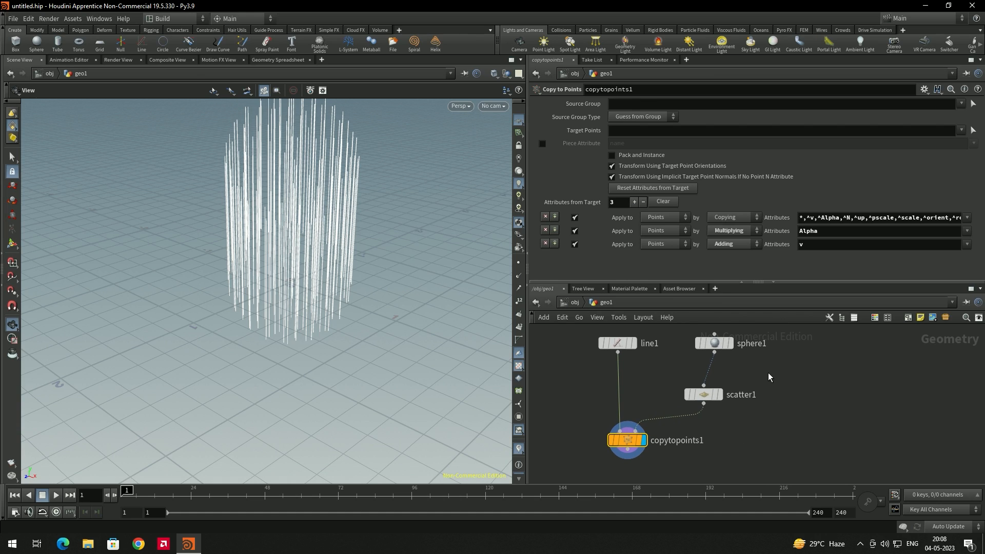
pyautogui.click(726, 349)
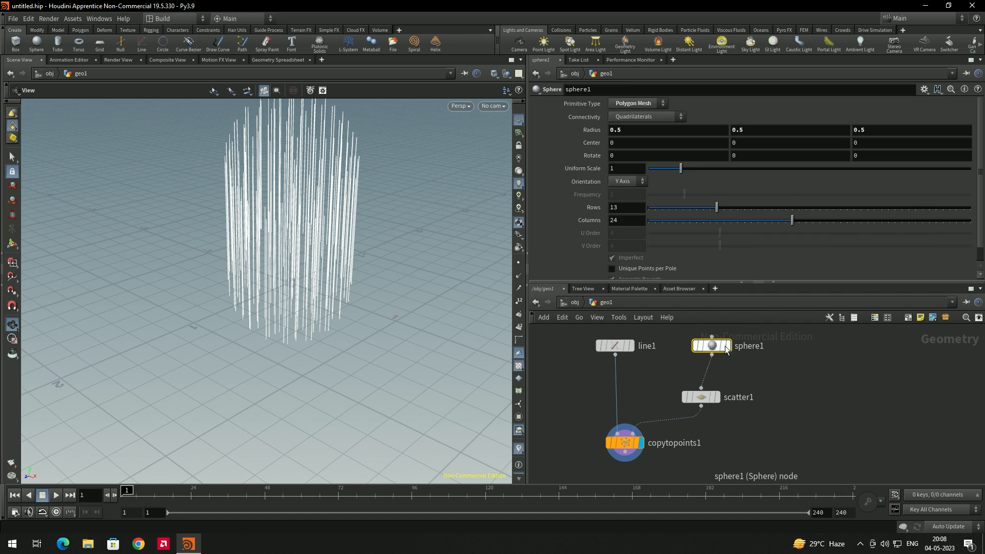
pyautogui.click(728, 346)
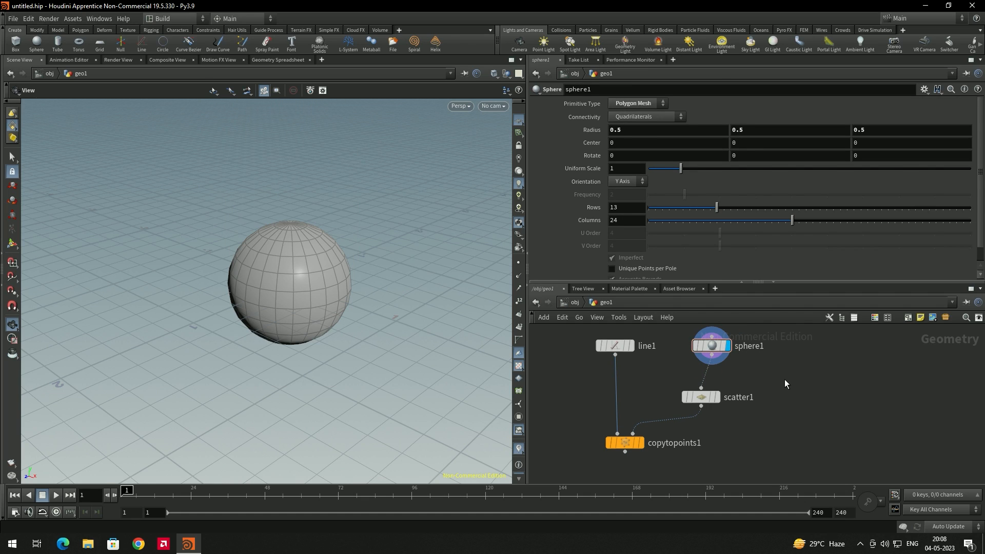
pyautogui.press('Tab')
pyautogui.write('nor')
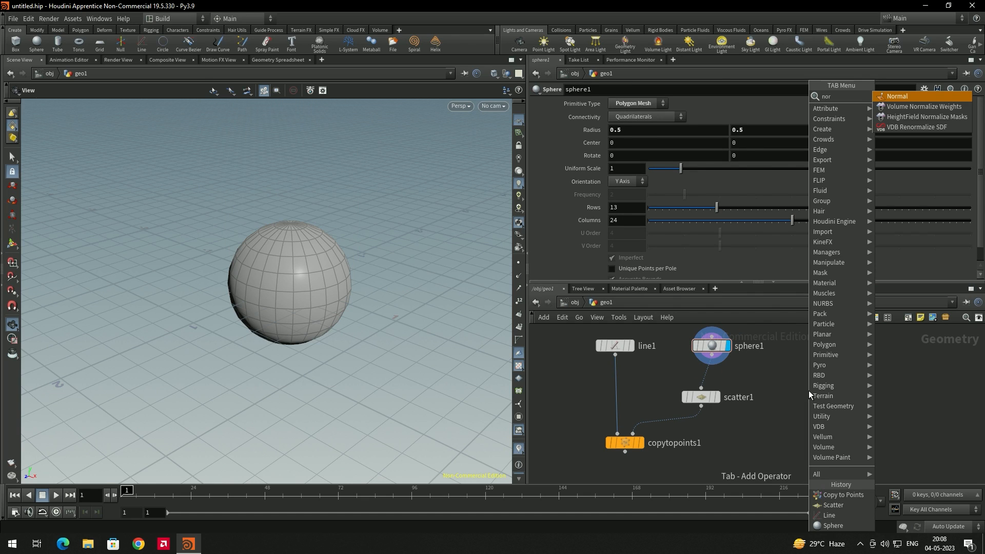
pyautogui.press('Return')
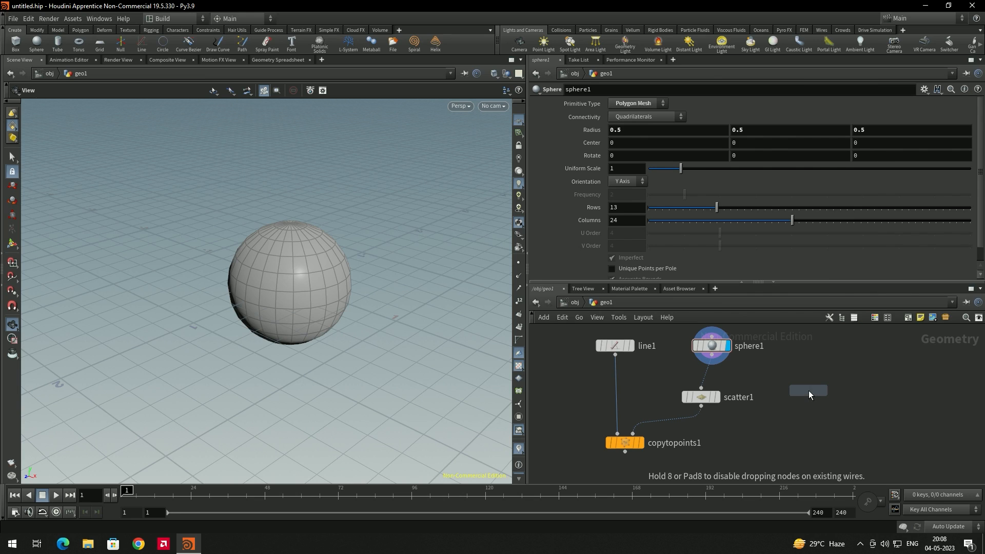
pyautogui.click(809, 390)
pyautogui.moveTo(794, 390); pyautogui.dragTo(709, 385)
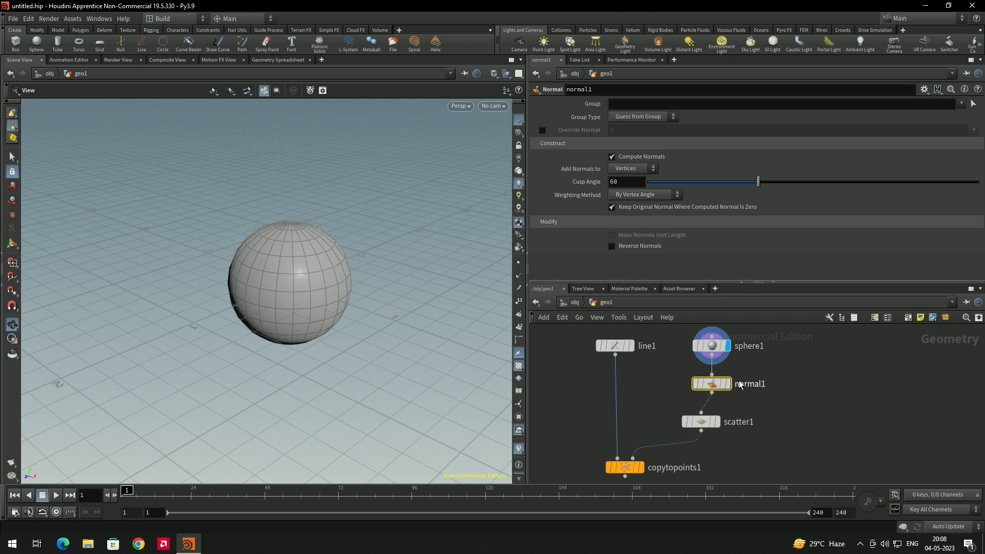
# Set the Normal node to add normals to Points and display the Copy to Points result.
pyautogui.click(633, 171)
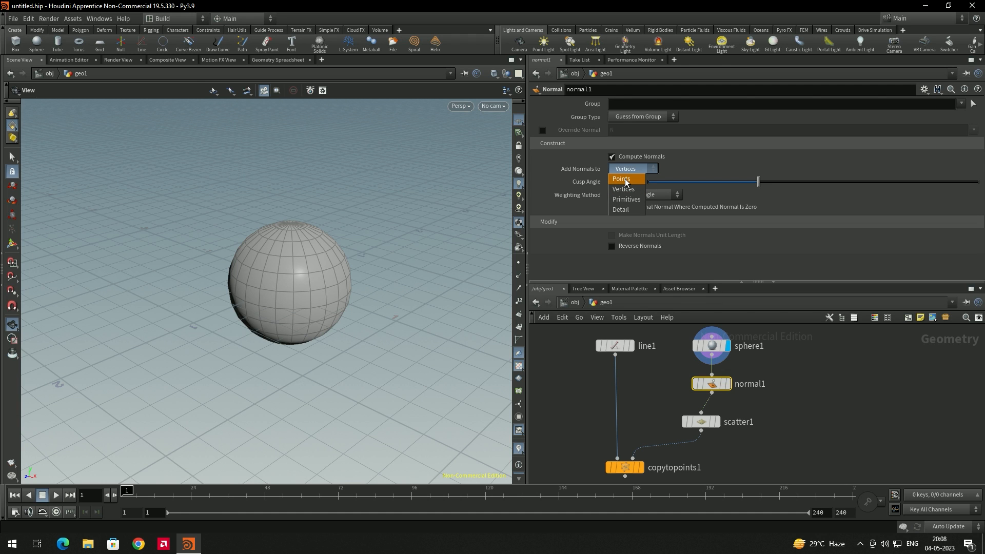
pyautogui.click(626, 180)
pyautogui.click(640, 468)
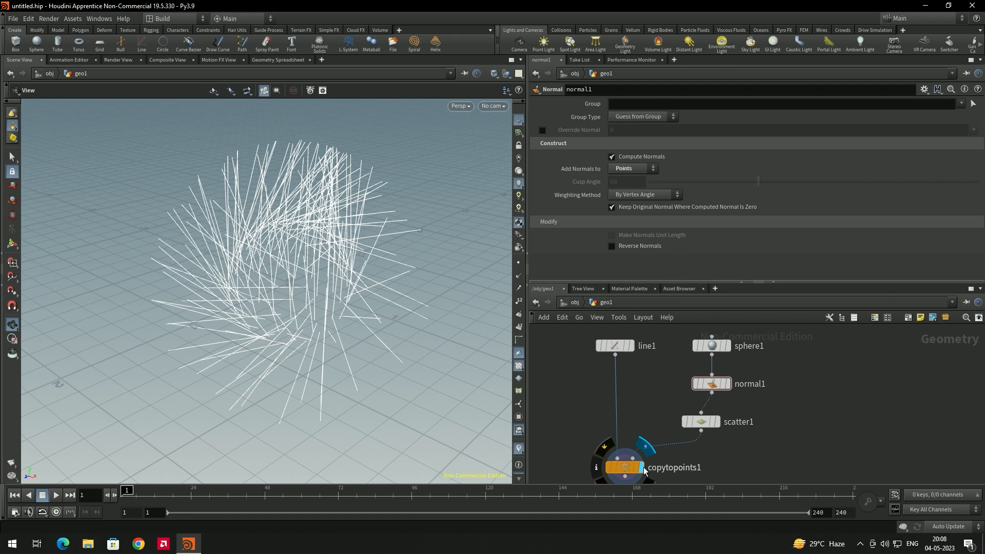
pyautogui.moveTo(370, 364); pyautogui.dragTo(399, 348)
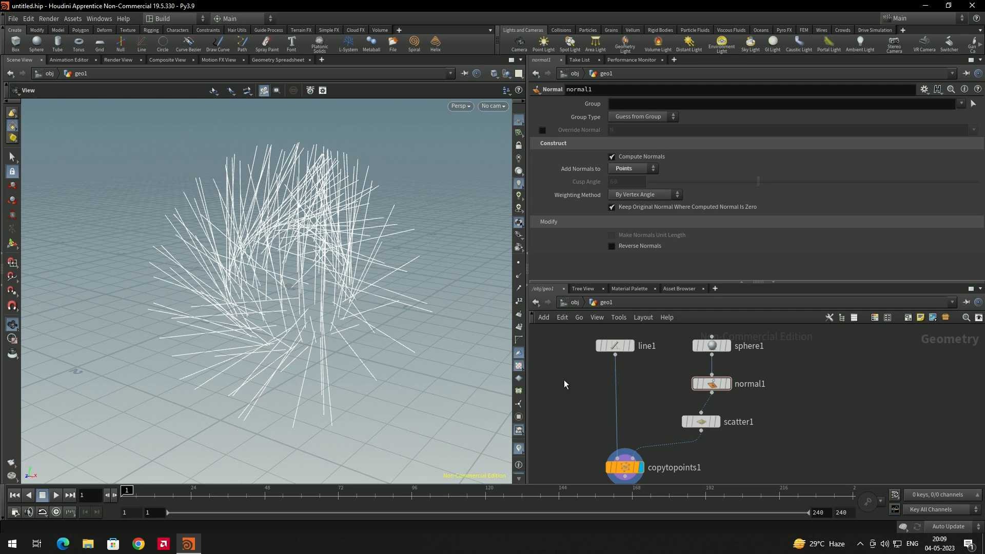
# Set line1's direction to 0, 0, 1 so the copied lines follow the sphere's normals.
pyautogui.click(617, 348)
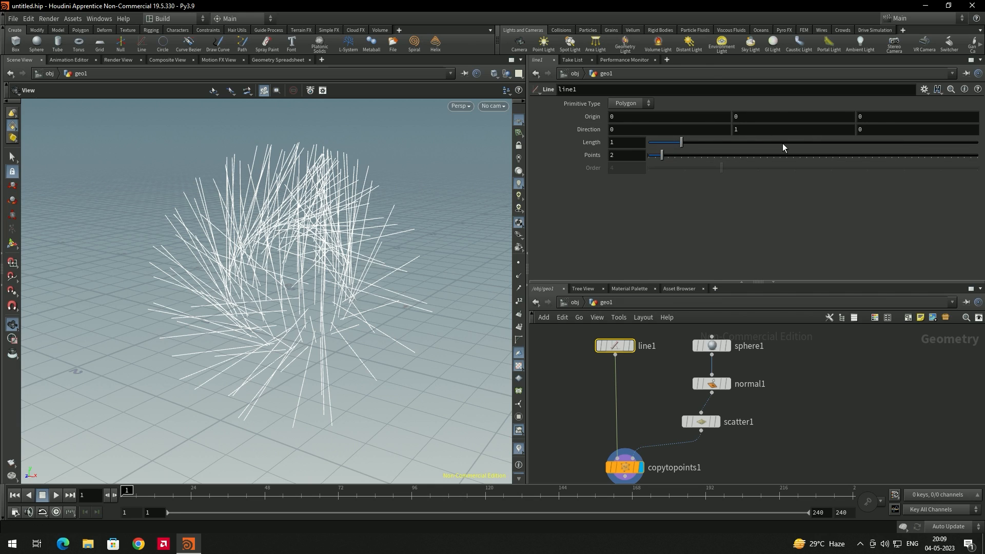
pyautogui.click(765, 129)
pyautogui.write('0')
pyautogui.press('Tab')
pyautogui.write('1')
pyautogui.press('Return')
pyautogui.moveTo(363, 293)
pyautogui.mouseDown()
pyautogui.moveTo(345, 297)
pyautogui.moveTo(362, 304)
pyautogui.mouseUp()
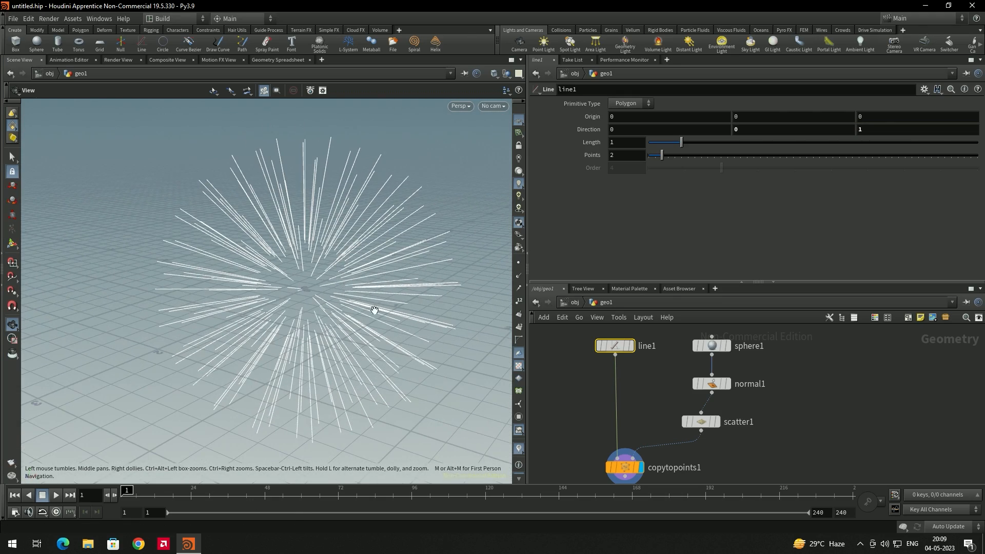
# Raise scatter1's Force Total Count to 496 for denser hair.
pyautogui.click(699, 423)
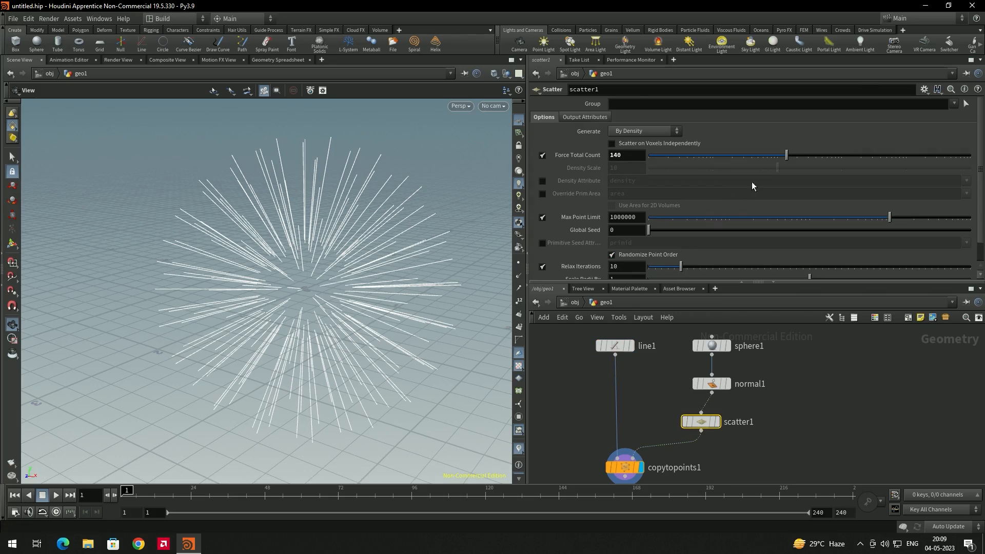
pyautogui.moveTo(788, 156); pyautogui.dragTo(822, 172)
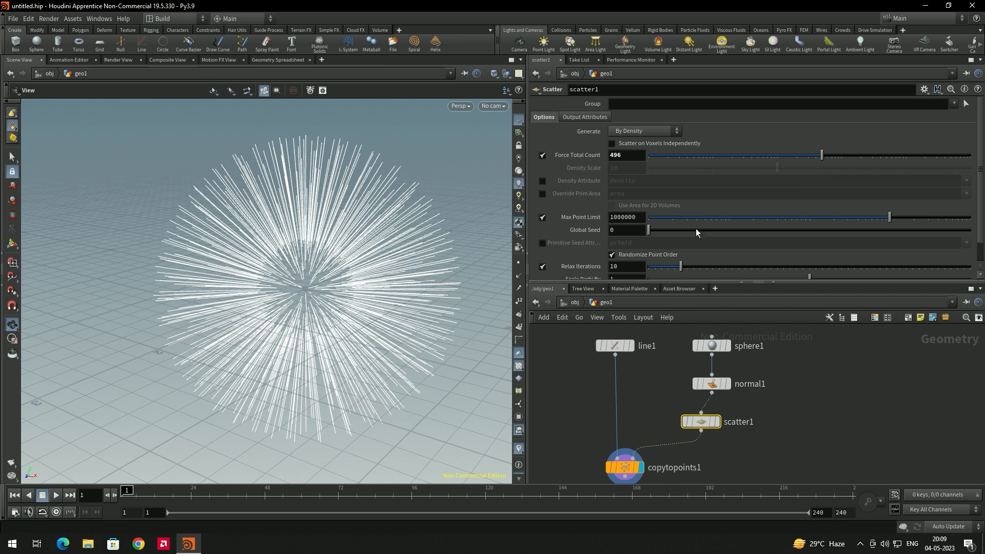
pyautogui.moveTo(394, 225); pyautogui.dragTo(369, 235)
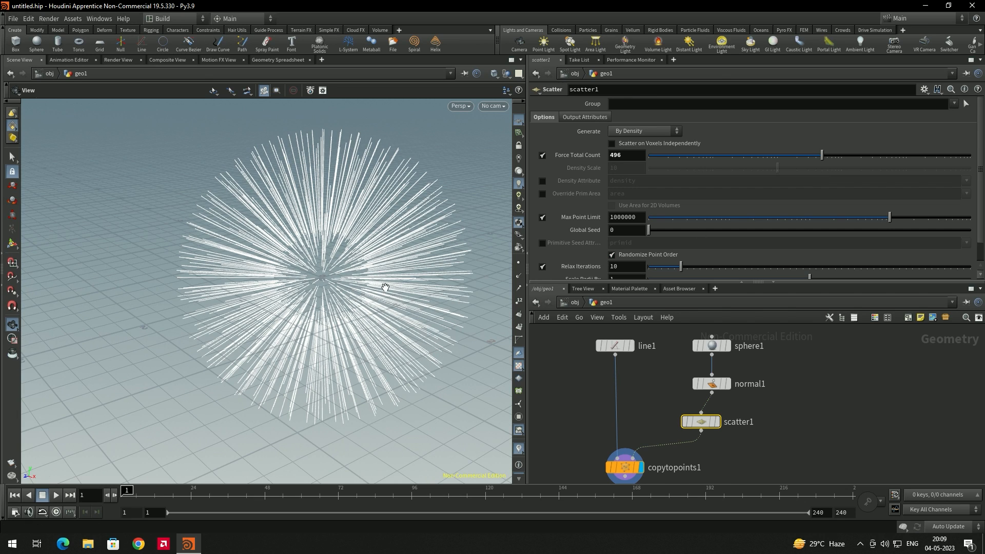
pyautogui.scroll(-1, 380, 284)
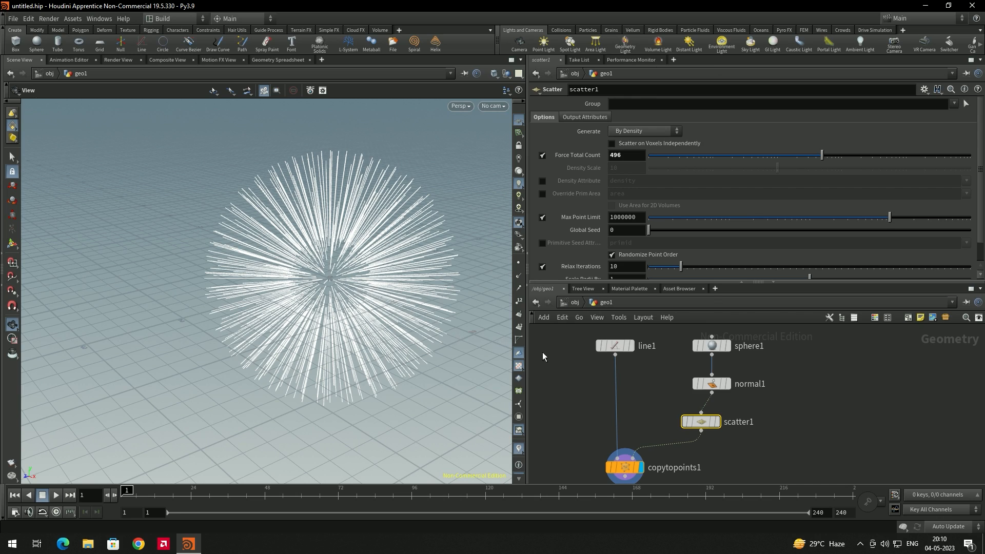
# Display line1 with its points shown and increase its Points value to 12.
pyautogui.click(635, 346)
pyautogui.click(633, 346)
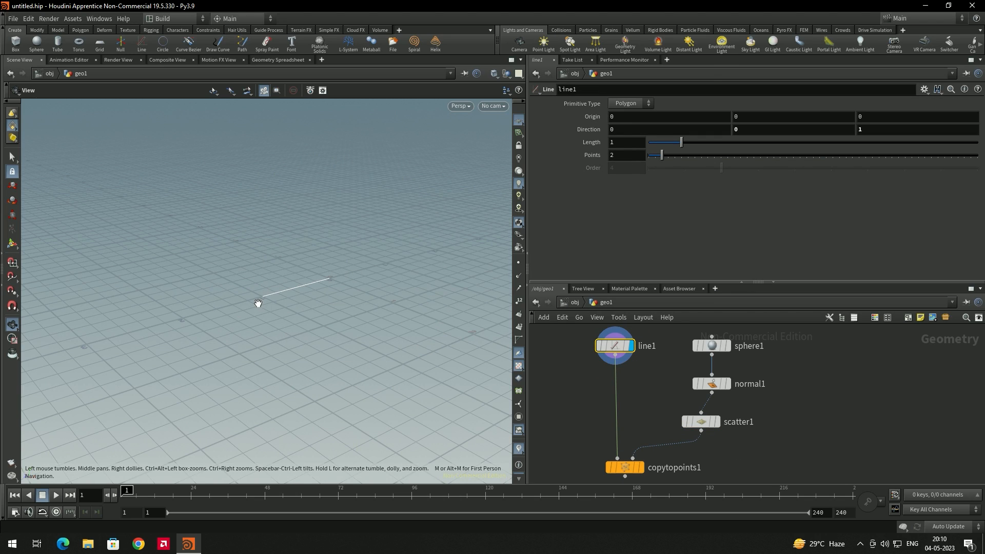
pyautogui.click(518, 263)
pyautogui.moveTo(241, 277); pyautogui.dragTo(259, 300)
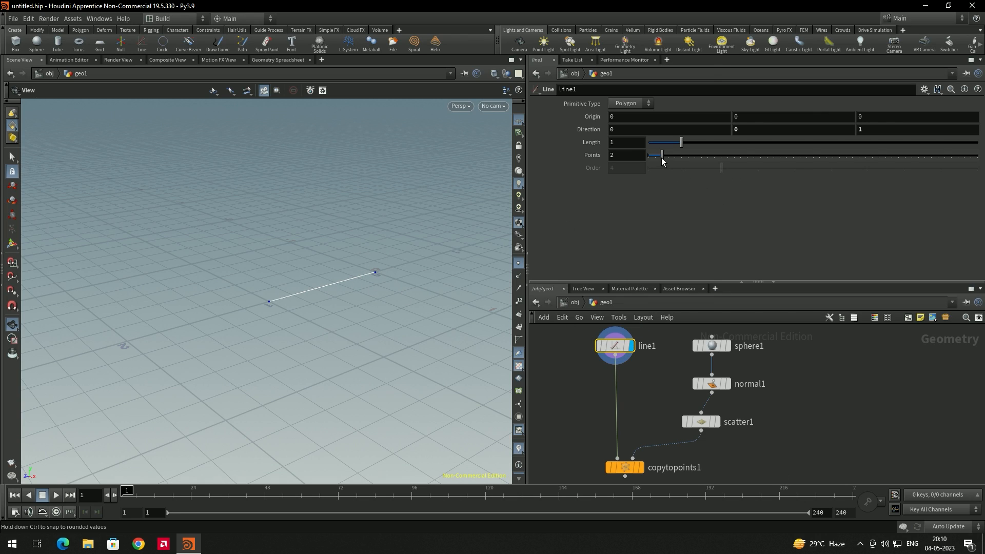
pyautogui.moveTo(694, 165); pyautogui.dragTo(728, 168)
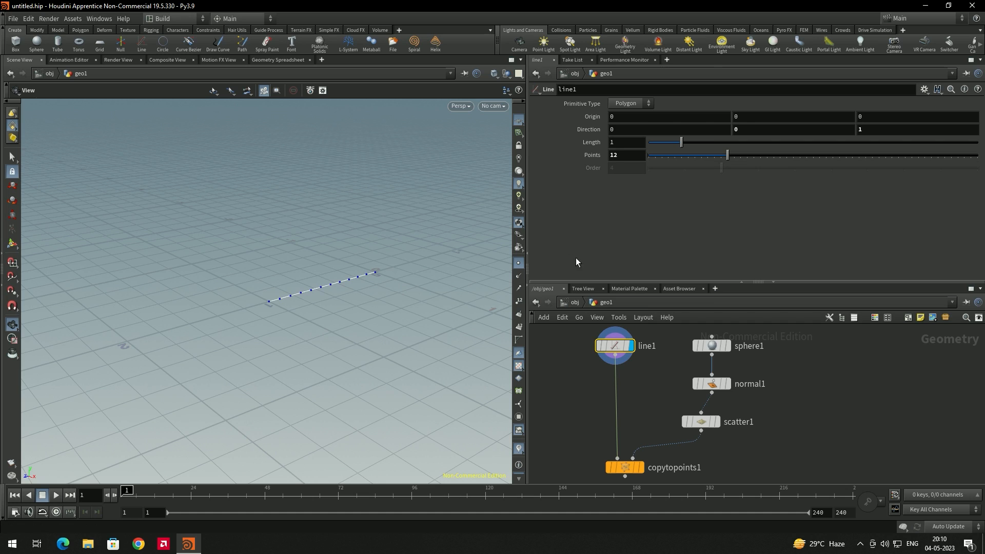
# Switch the display back to the copytopoints1 node.
pyautogui.moveTo(676, 454); pyautogui.dragTo(668, 406, button='middle')
pyautogui.click(629, 421)
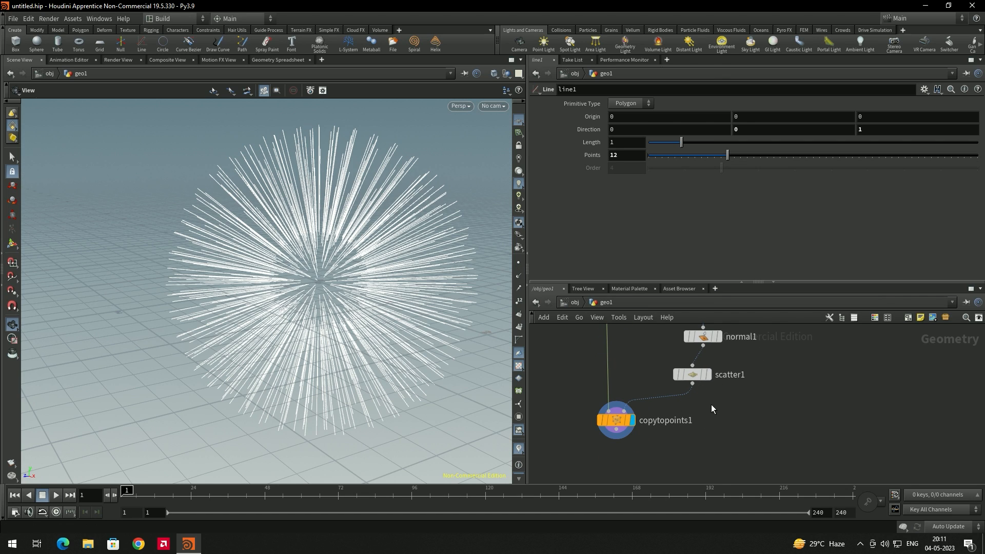
pyautogui.moveTo(711, 427); pyautogui.dragTo(729, 402, button='middle')
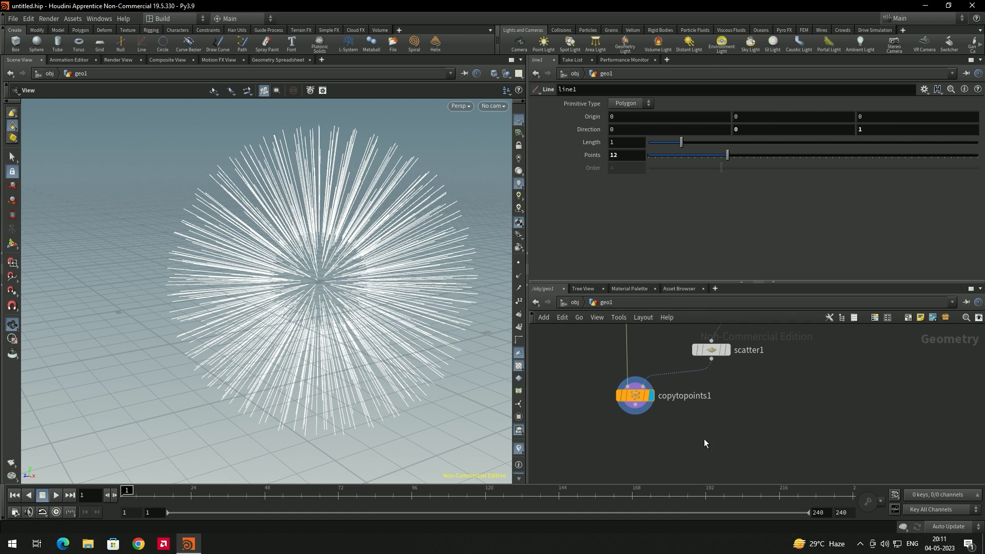
# Add a Vellum Constraints node wired after copytopoints1 and display it.
pyautogui.click(637, 402)
pyautogui.press('Tab')
pyautogui.write('vell')
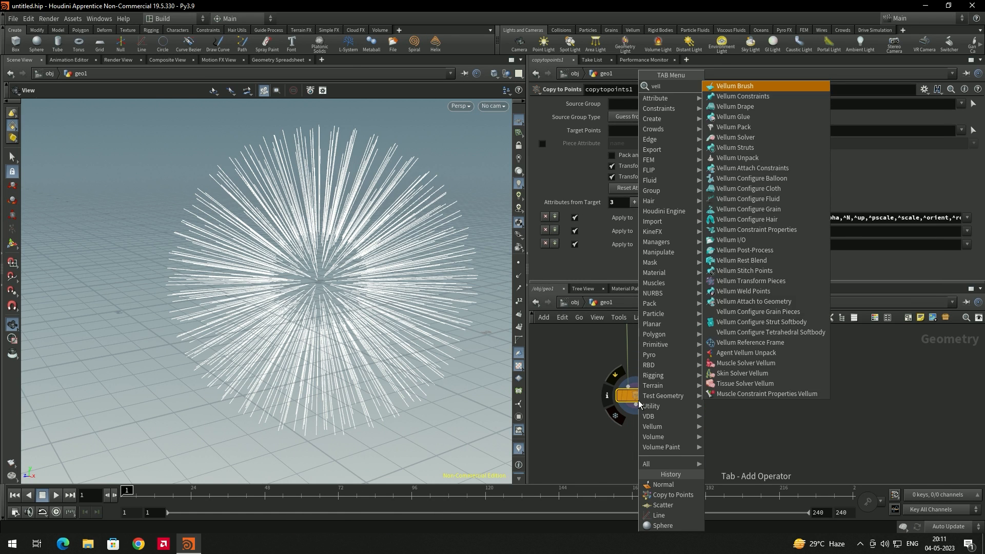
pyautogui.press('Return')
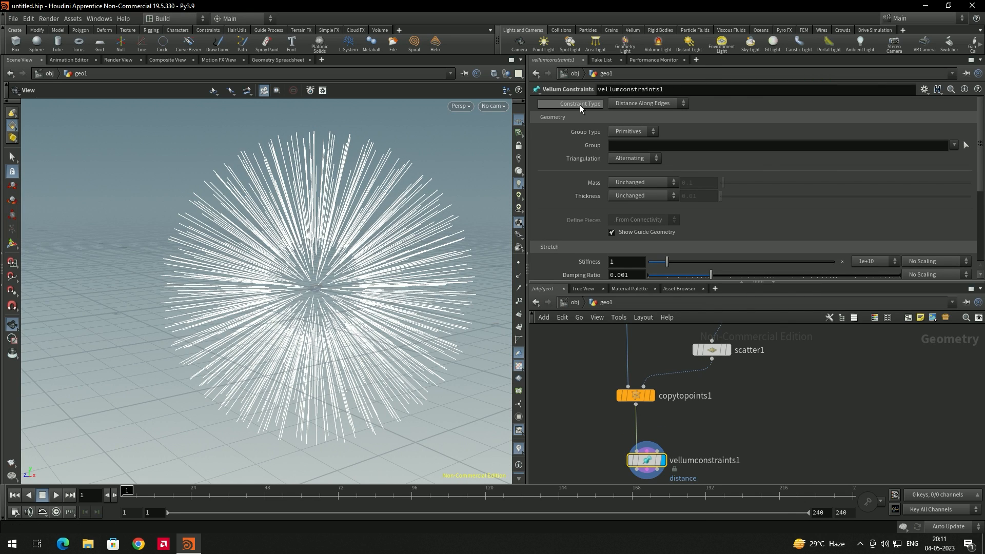
# Try the Hair constraint type on vellumconstraints1, and settle on String instead.
pyautogui.click(639, 103)
pyautogui.click(624, 155)
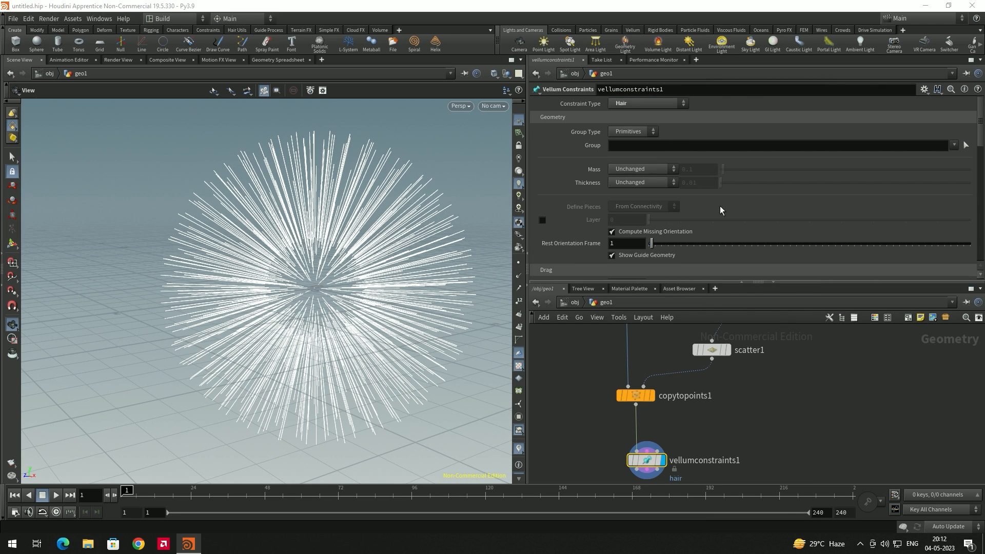
pyautogui.click(652, 102)
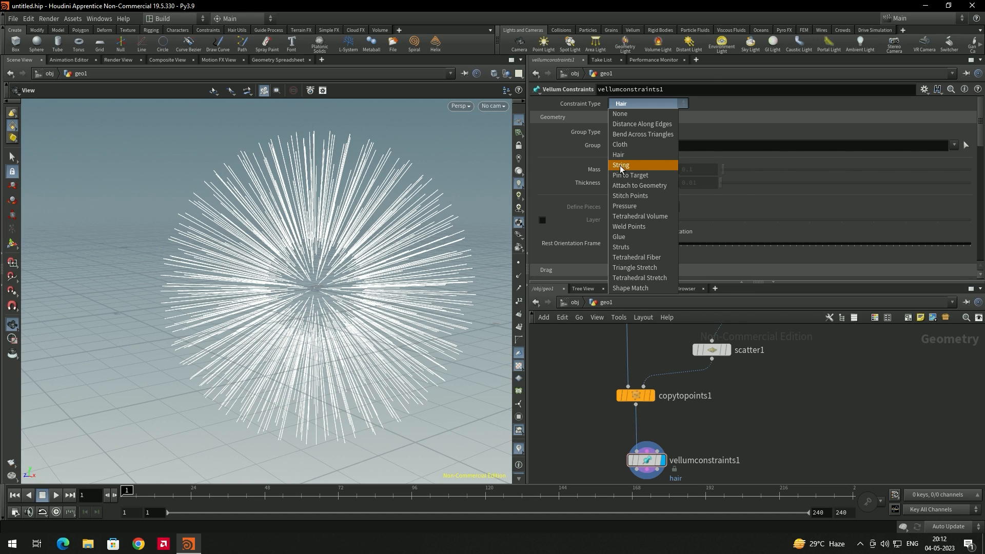
pyautogui.click(627, 166)
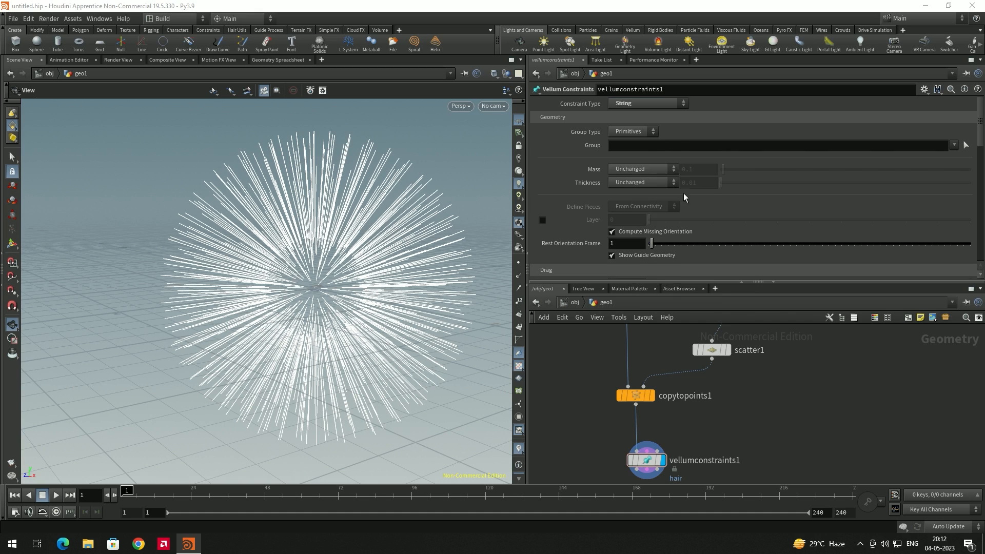
# Add a Vellum Solver below vellumconstraints1, wire all three outputs into it and display the solver.
pyautogui.moveTo(753, 448); pyautogui.dragTo(758, 364, button='middle')
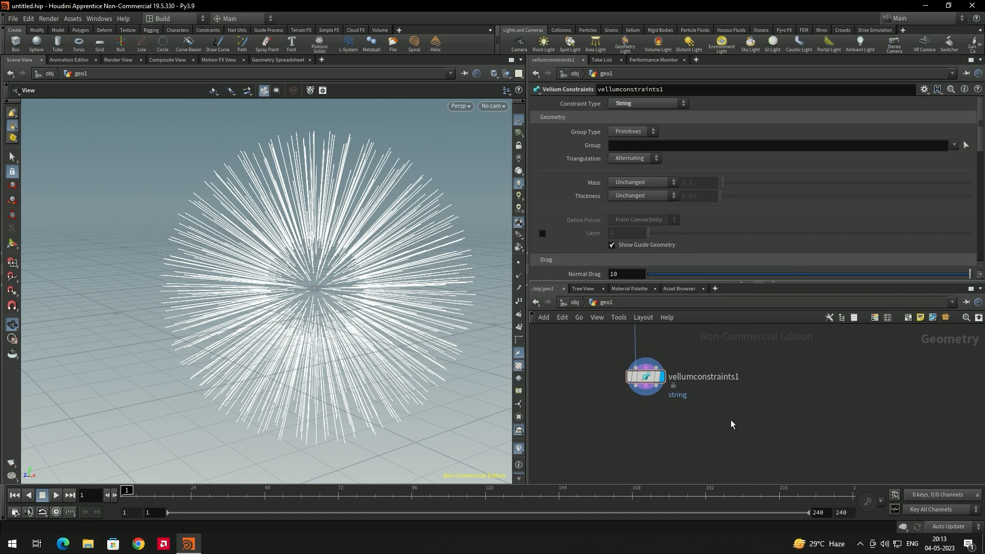
pyautogui.press('Tab')
pyautogui.write('vel')
pyautogui.write('lum so')
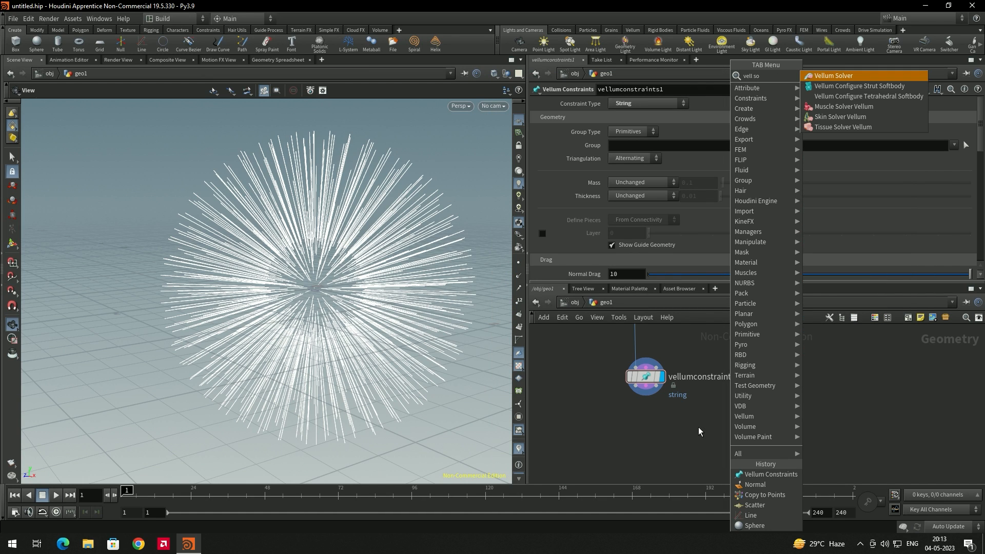
pyautogui.press('Return')
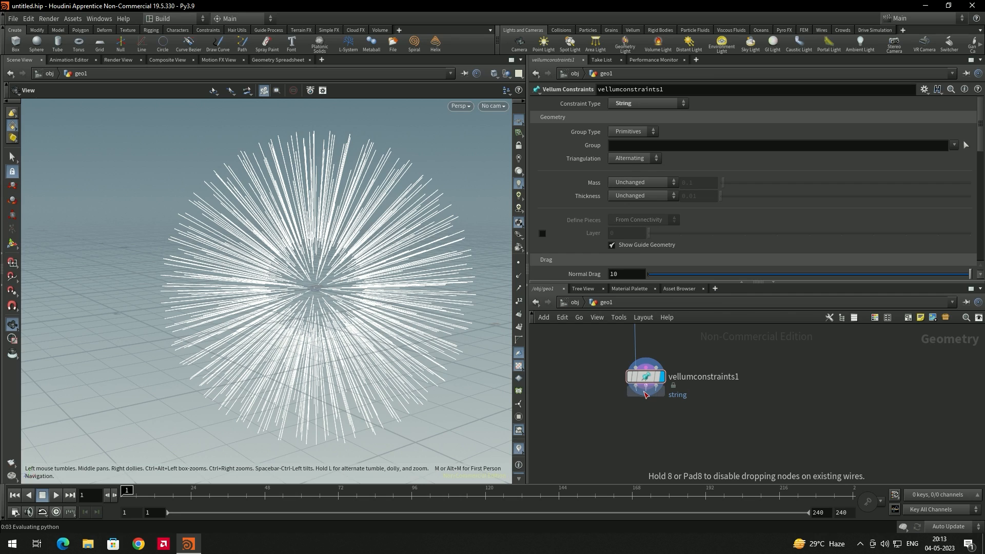
pyautogui.click(646, 413)
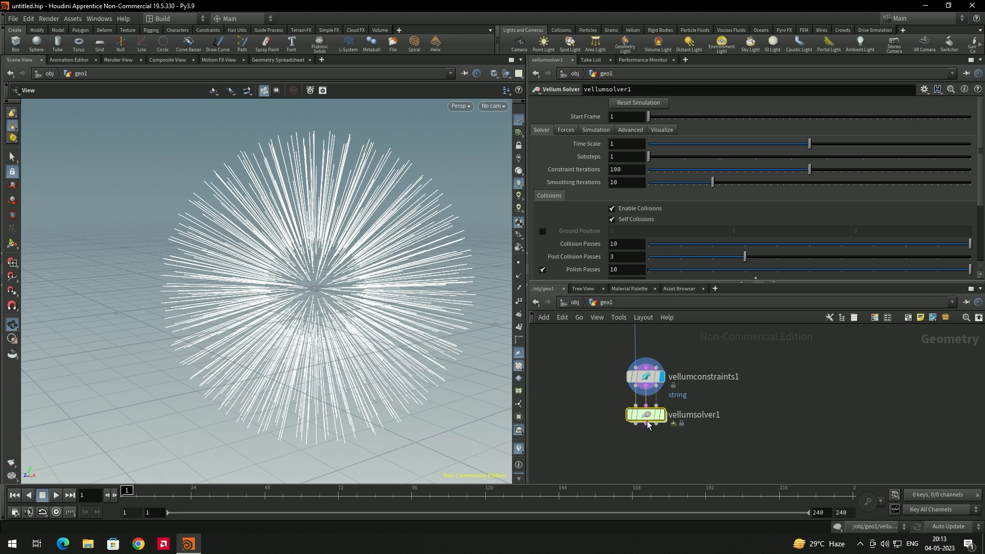
pyautogui.moveTo(648, 422); pyautogui.dragTo(648, 436)
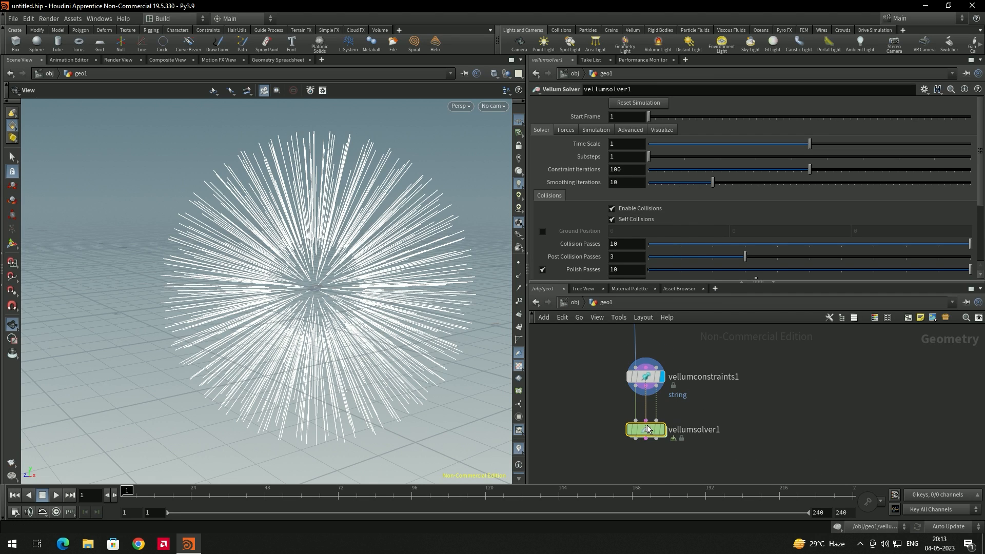
pyautogui.click(667, 409)
# Play the Vellum simulation to see how the hair moves, and return to the first frame.
pyautogui.scroll(-4, 297, 284)
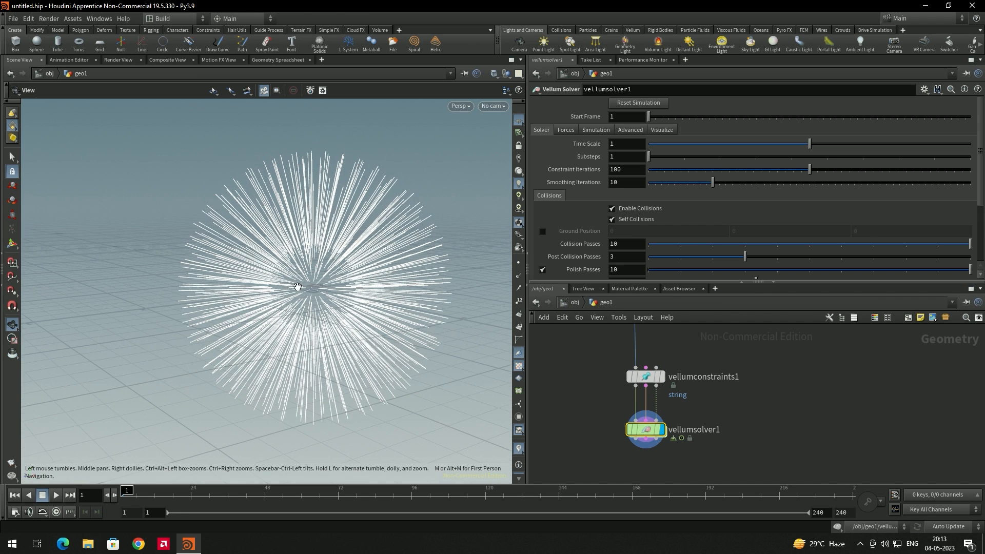
pyautogui.click(56, 495)
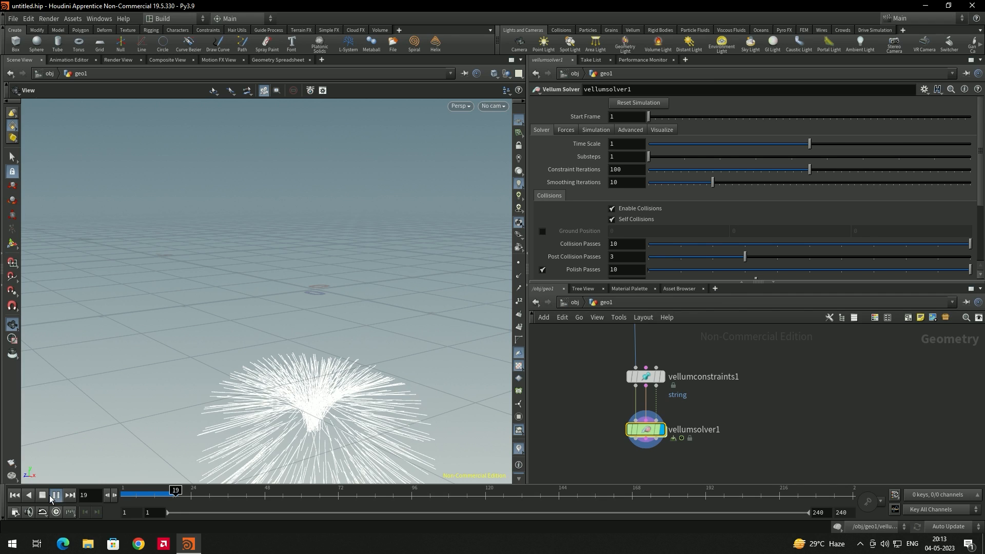
pyautogui.click(57, 495)
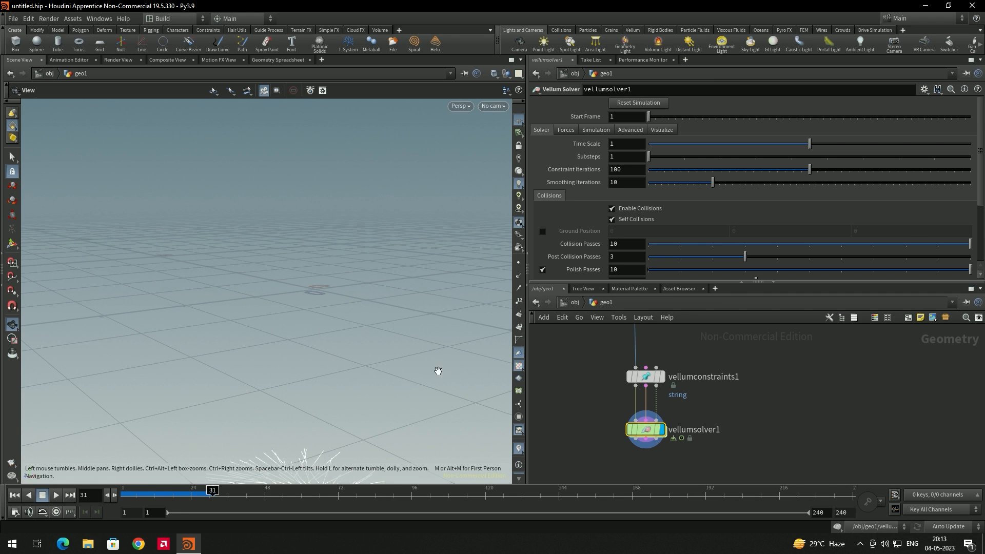
pyautogui.hotkey('ctrl', 'Up')
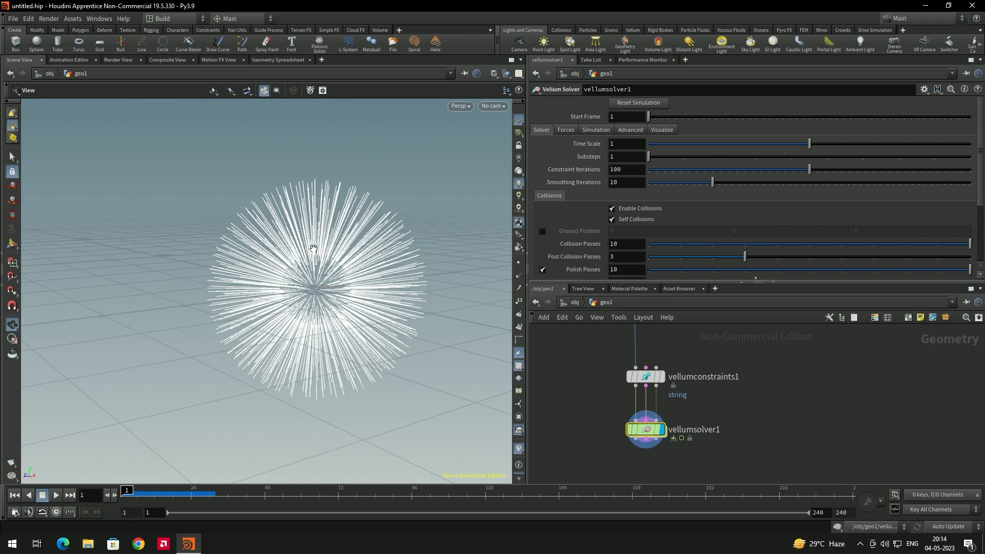
# Connect normal1's output to the Collision Geometry input of vellumconstraints1 and play the simulation to check the collision.
pyautogui.moveTo(747, 388); pyautogui.dragTo(737, 447, button='middle')
pyautogui.scroll(-2, 708, 397)
pyautogui.moveTo(748, 380); pyautogui.dragTo(710, 423, button='middle')
pyautogui.moveTo(647, 369); pyautogui.dragTo(703, 398)
pyautogui.moveTo(713, 455); pyautogui.dragTo(706, 400, button='middle')
pyautogui.scroll(2, 629, 440)
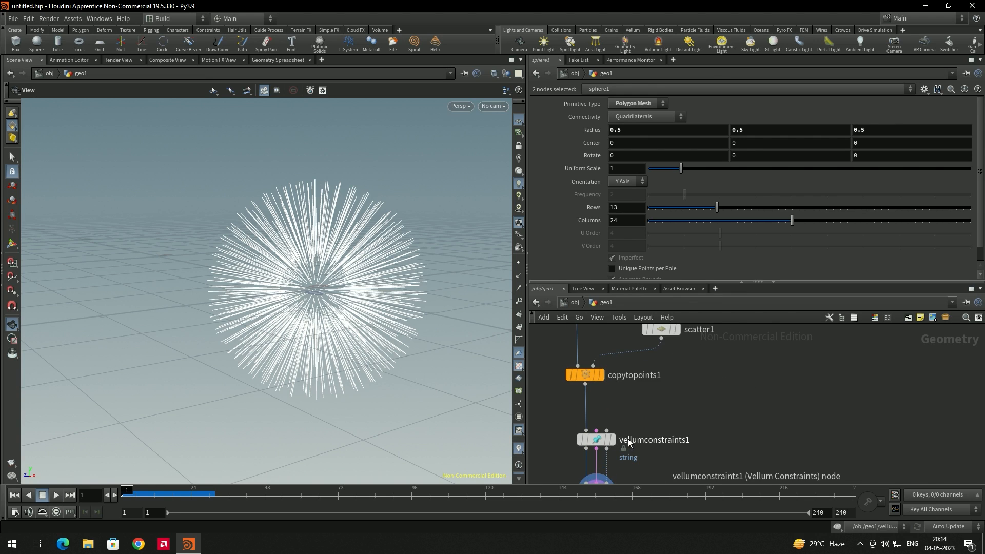
pyautogui.scroll(1, 629, 442)
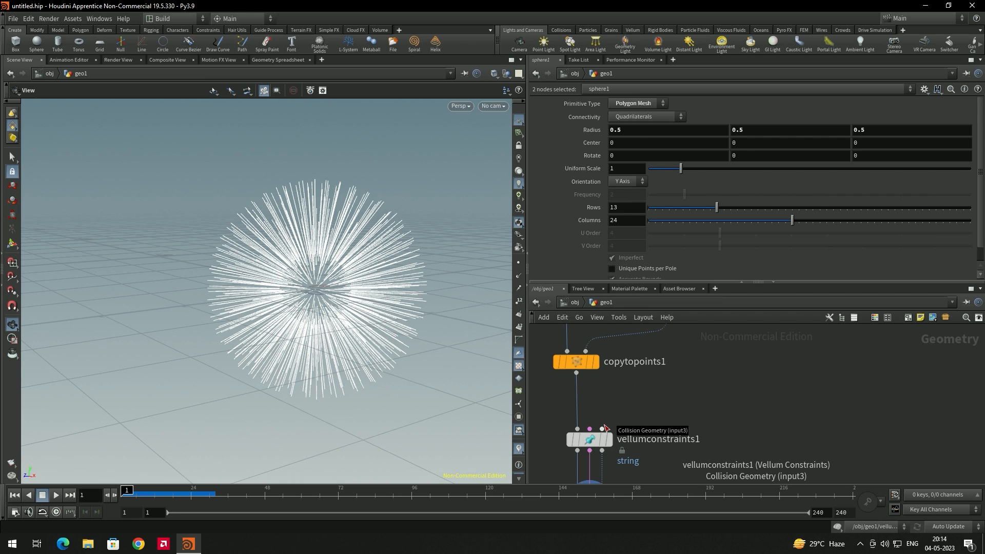
pyautogui.scroll(-3, 697, 390)
pyautogui.moveTo(697, 390); pyautogui.dragTo(676, 405, button='middle')
pyautogui.click(698, 354)
pyautogui.moveTo(693, 410); pyautogui.dragTo(726, 395)
pyautogui.press('Escape')
pyautogui.click(698, 381)
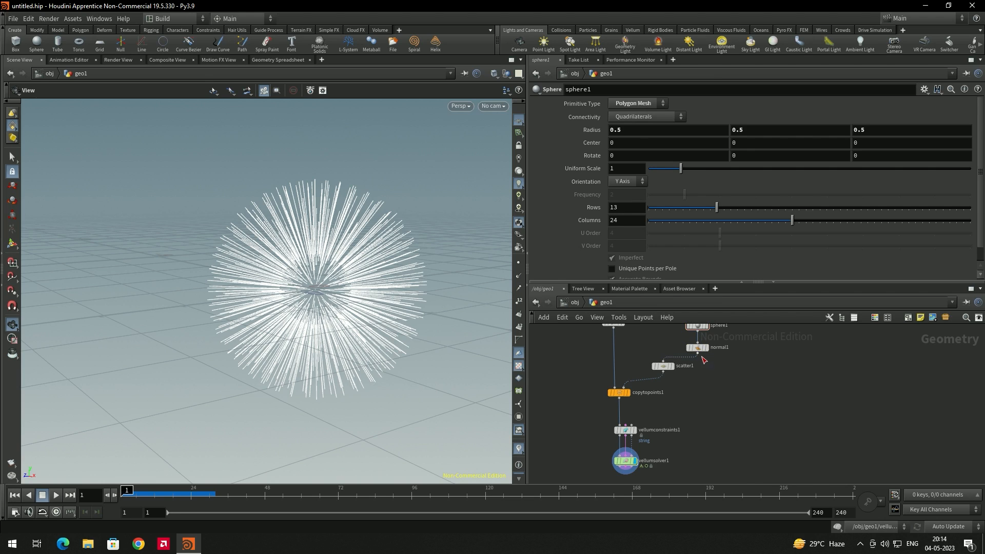
pyautogui.moveTo(698, 382); pyautogui.dragTo(673, 421)
pyautogui.click(57, 496)
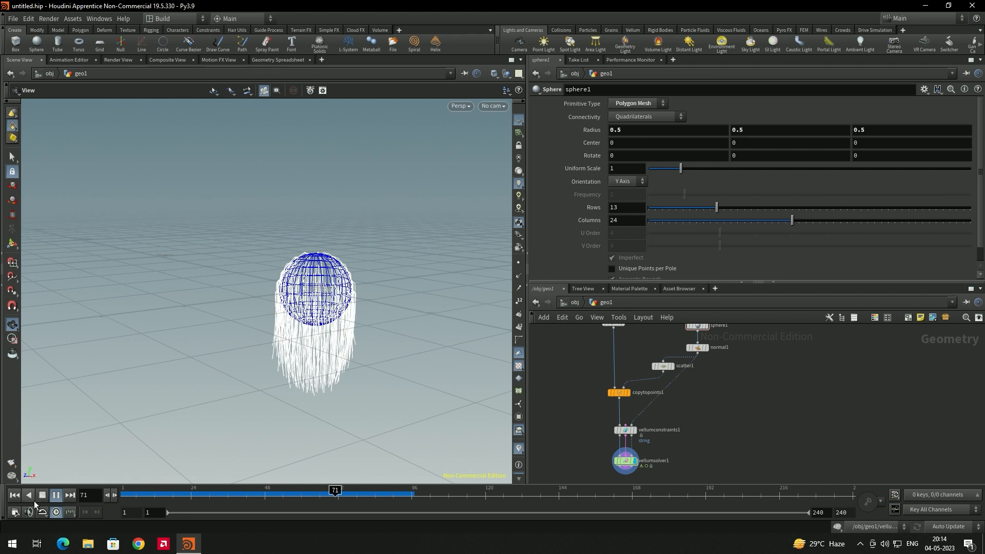
pyautogui.press('Up')
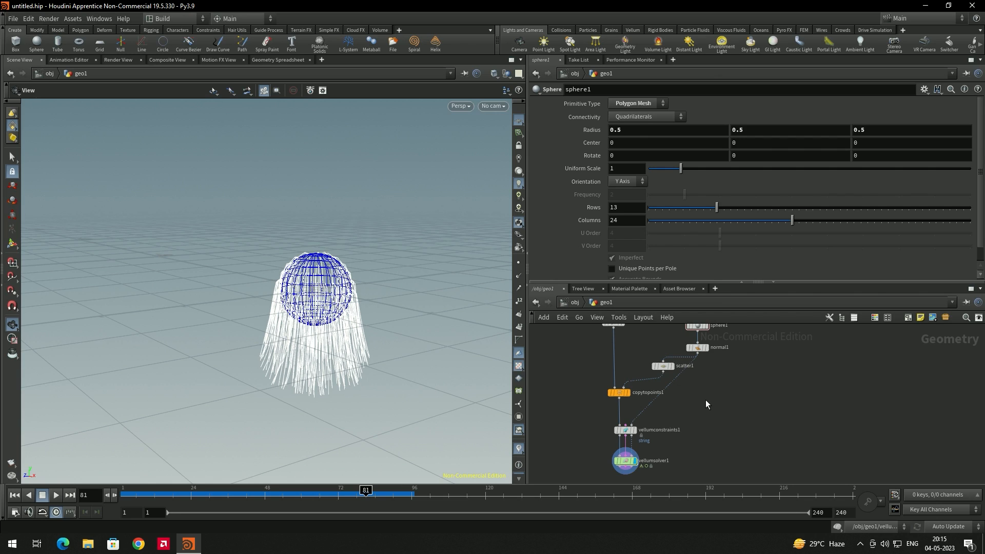
# Add a Group node and insert it on the wire between line1 and copytopoints1.
pyautogui.moveTo(705, 399); pyautogui.dragTo(706, 440, button='middle')
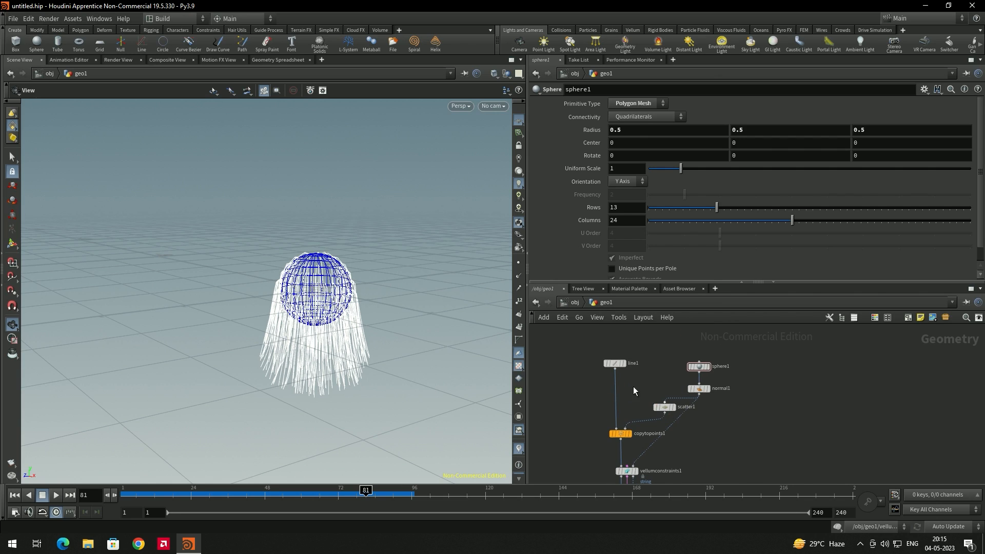
pyautogui.scroll(3, 636, 394)
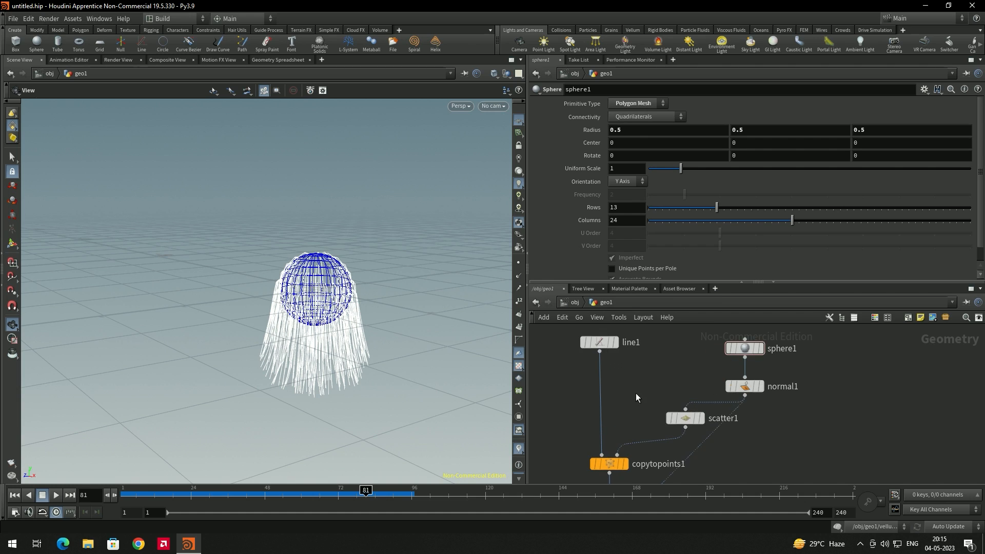
pyautogui.press('Tab')
pyautogui.write('grou')
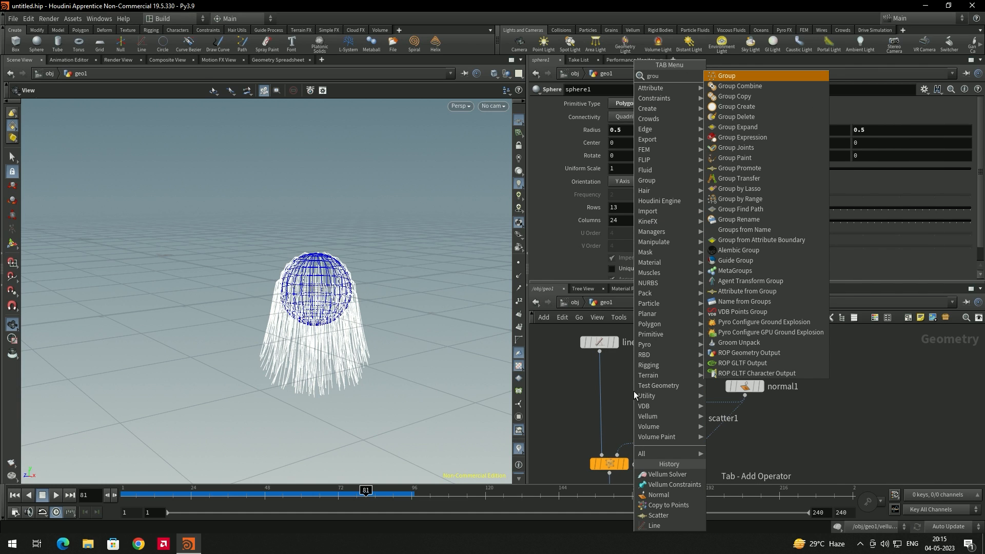
pyautogui.press('Return')
pyautogui.click(634, 390)
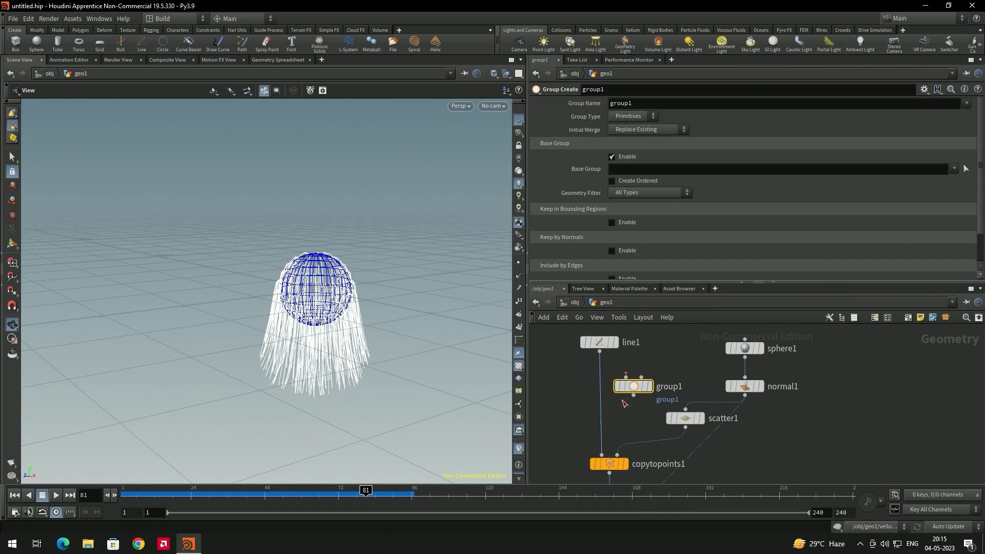
pyautogui.moveTo(630, 386); pyautogui.dragTo(608, 386)
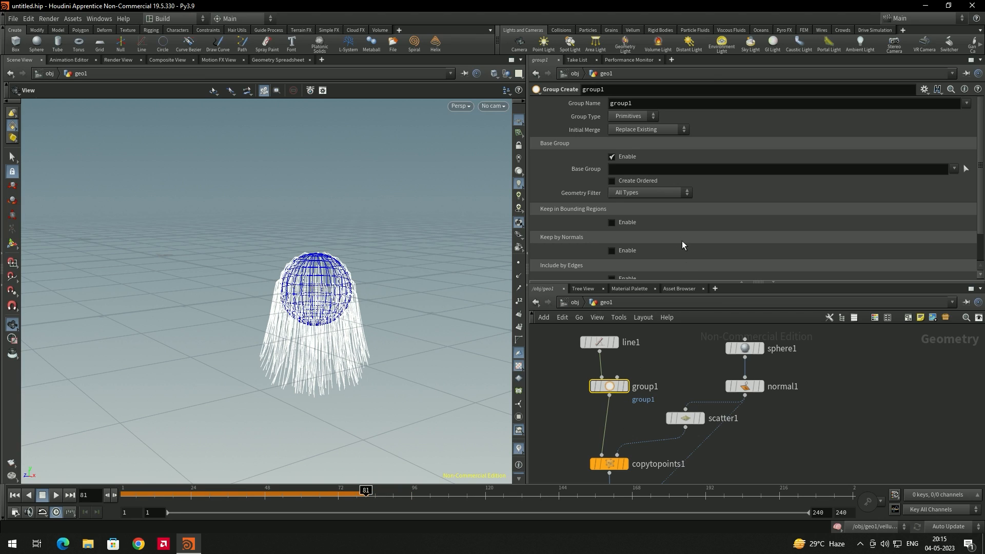
# Make group1 a Points group named pin with 0 as its base group.
pyautogui.click(623, 118)
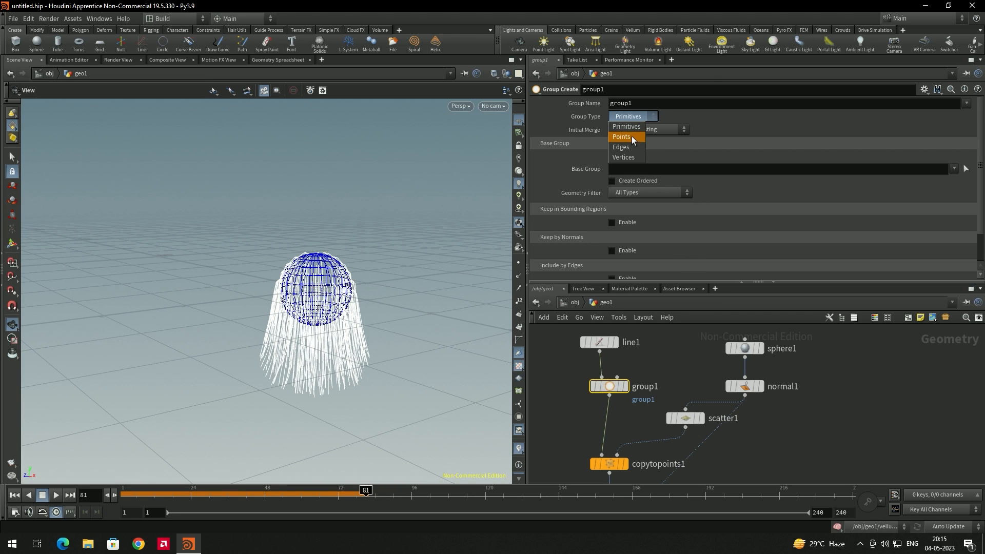
pyautogui.click(632, 137)
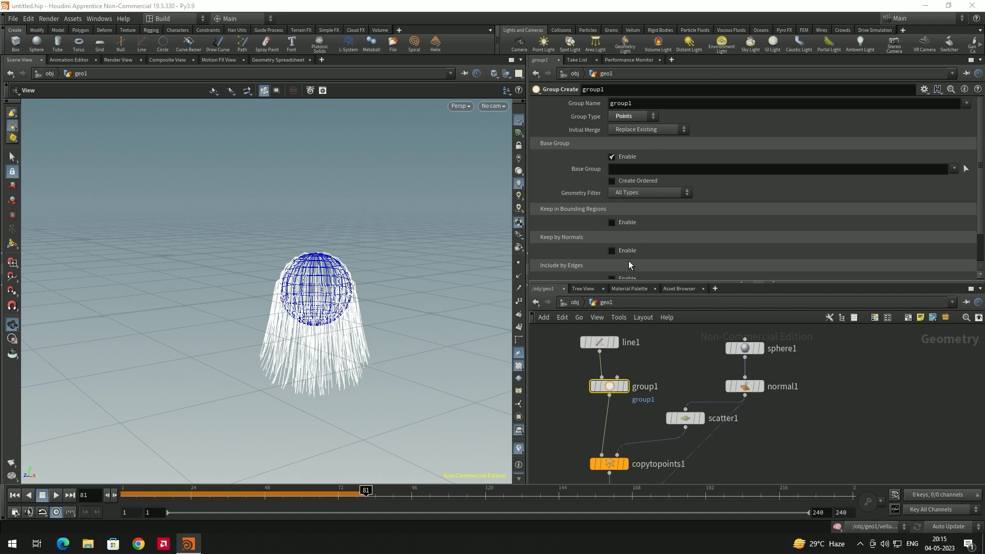
pyautogui.moveTo(640, 106); pyautogui.dragTo(597, 97)
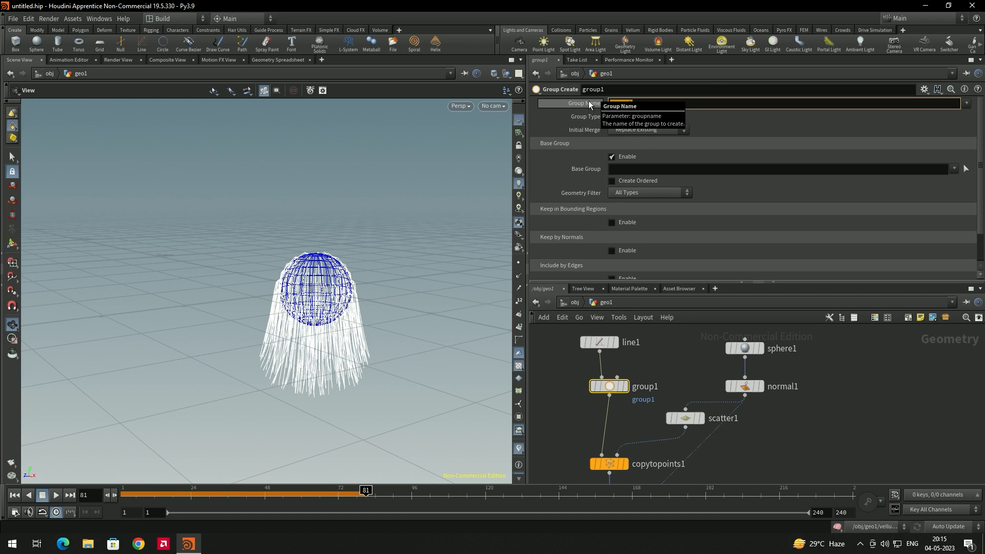
pyautogui.write('pin')
pyautogui.press('Return')
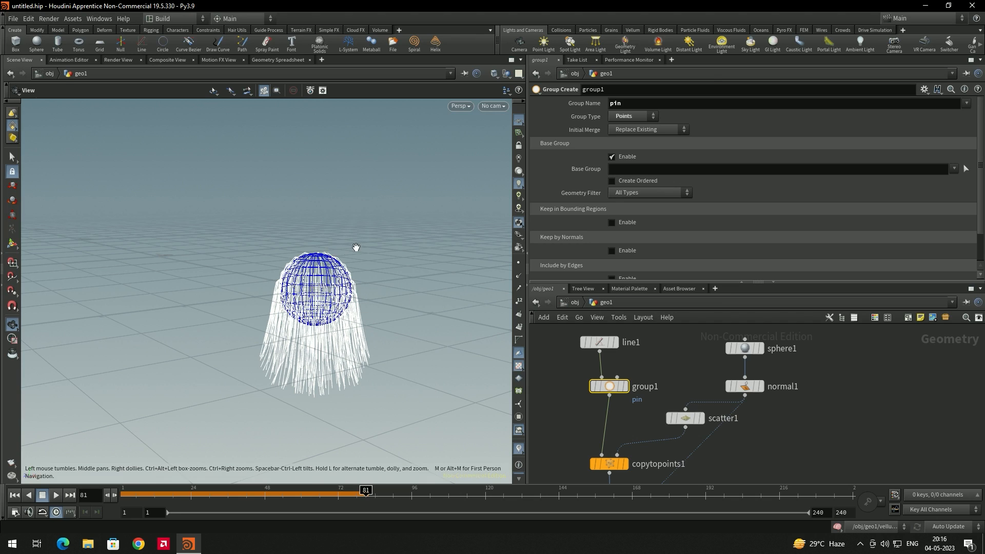
pyautogui.click(625, 169)
pyautogui.write('0')
pyautogui.press('Return')
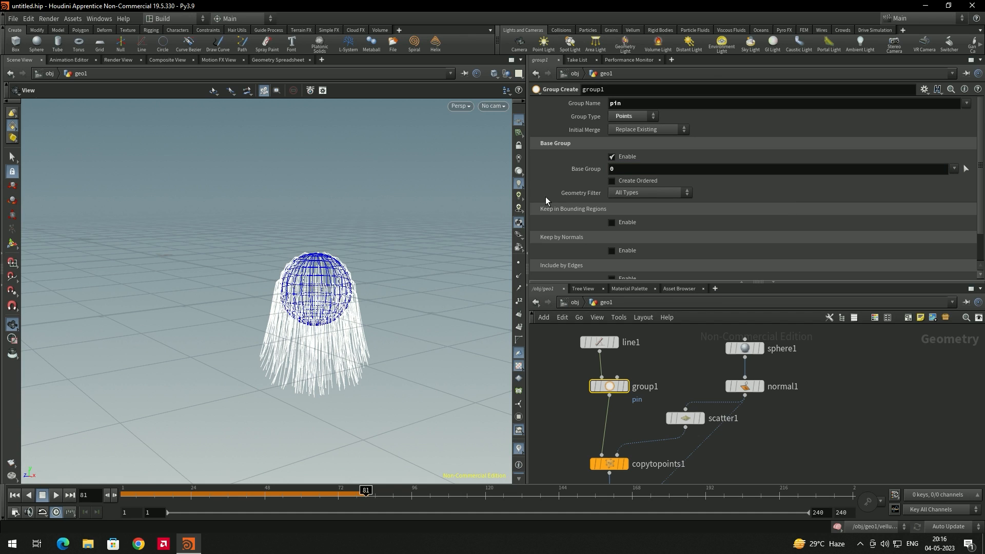
# Set the Pin Points of vellumconstraints1 to the pin group.
pyautogui.click(648, 420)
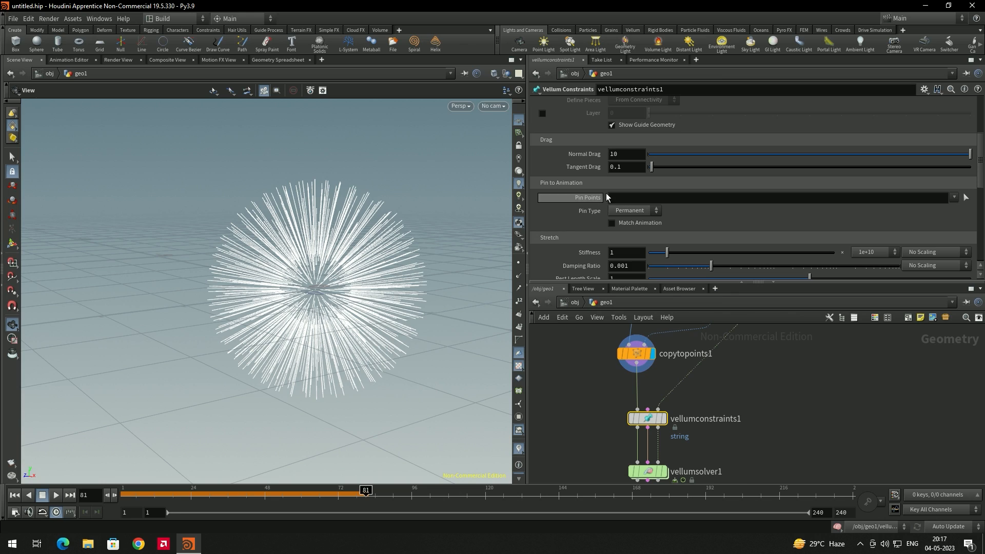
pyautogui.click(955, 198)
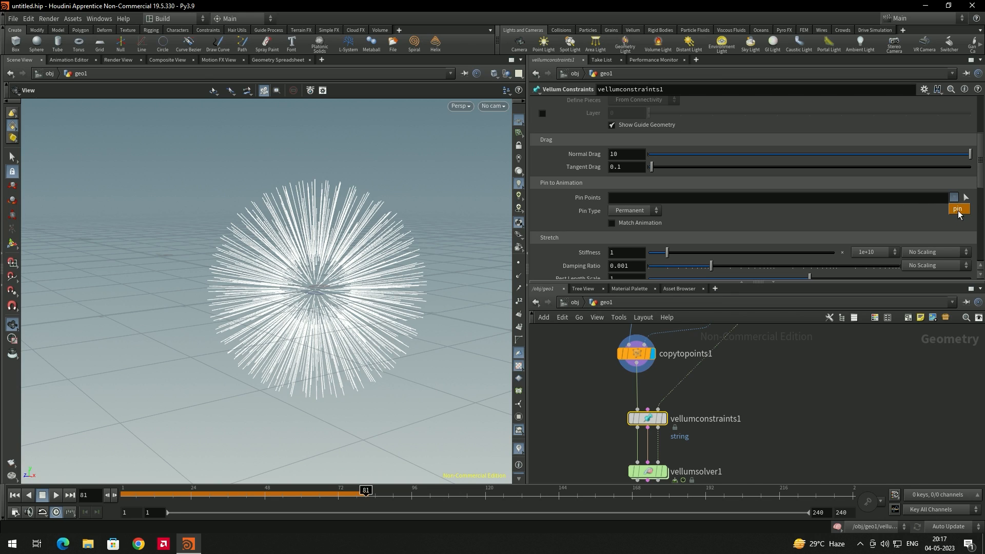
pyautogui.click(961, 212)
# Review the group settings in group1 and the Pin to Animation settings in vellumconstraints1.
pyautogui.scroll(3, 770, 411)
pyautogui.moveTo(763, 397); pyautogui.dragTo(772, 428, button='middle')
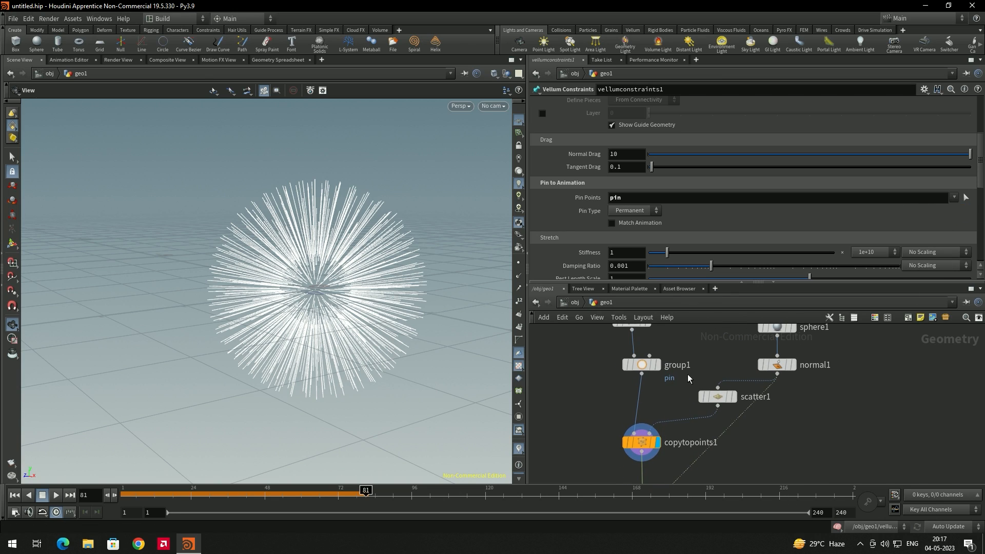
pyautogui.click(649, 365)
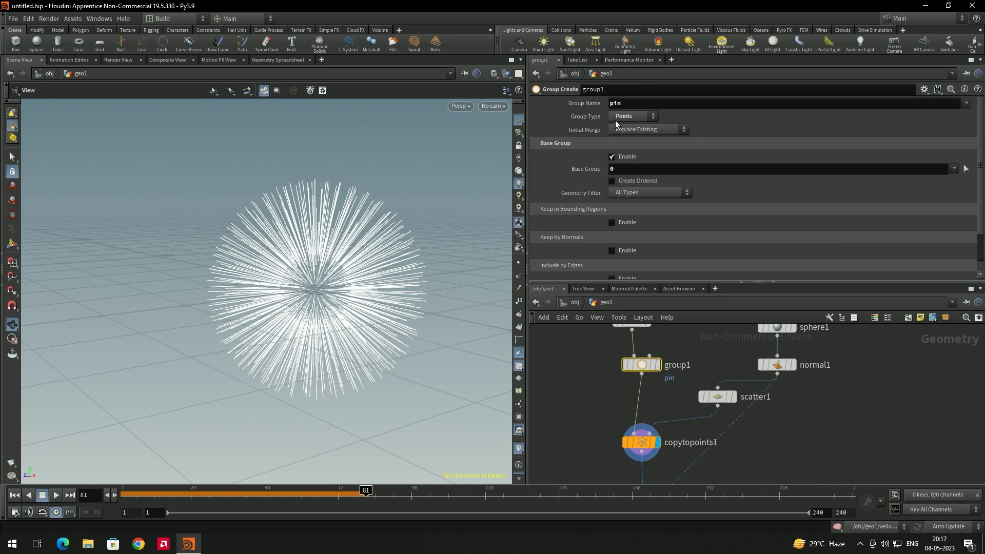
pyautogui.moveTo(817, 446); pyautogui.dragTo(816, 291, button='middle')
pyautogui.moveTo(682, 362); pyautogui.dragTo(683, 404, button='middle')
pyautogui.click(656, 395)
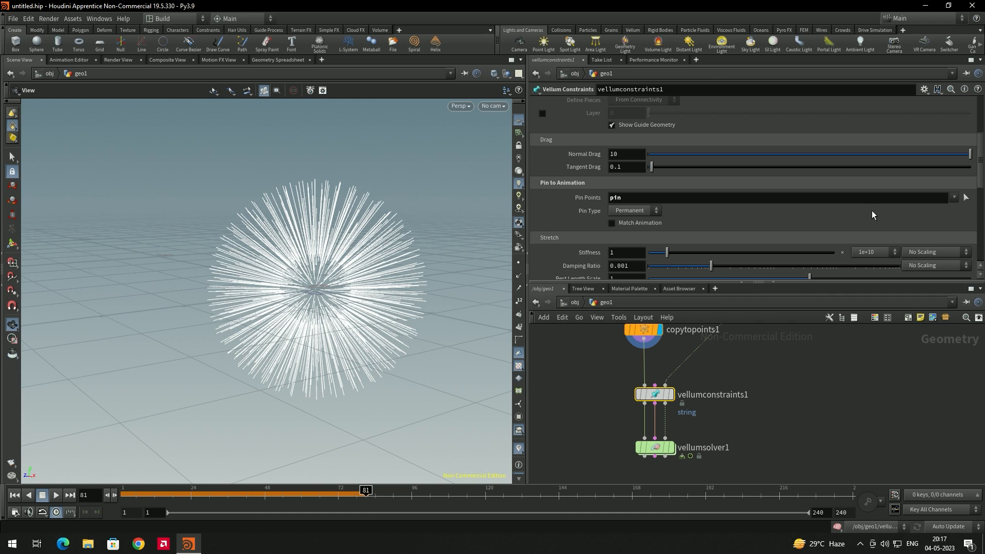
# Display vellumsolver1 and play the pinned hair simulation from the first frame.
pyautogui.click(671, 448)
pyautogui.click(15, 495)
pyautogui.click(56, 495)
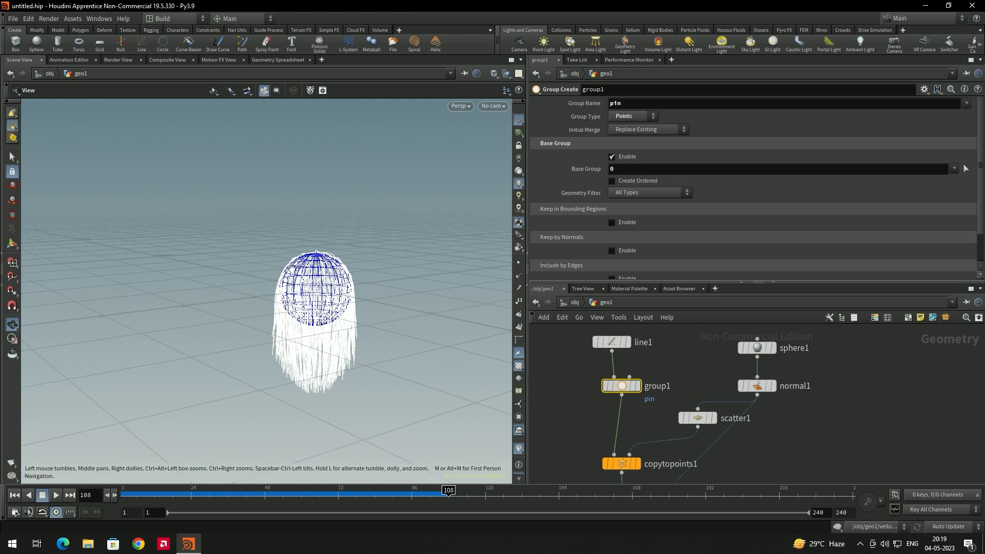
# Clear the Pin Points group of vellumconstraints1.
pyautogui.click(845, 374)
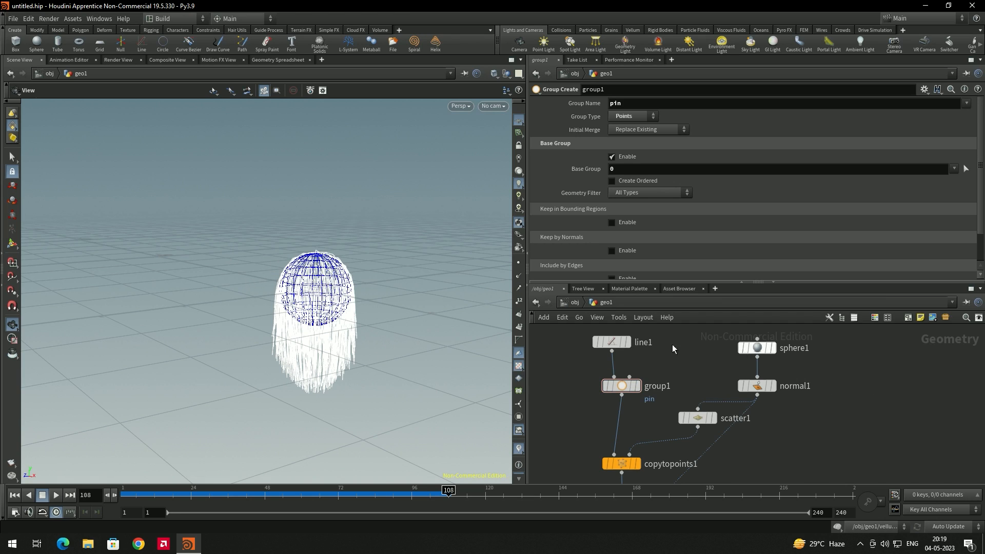
pyautogui.click(757, 347)
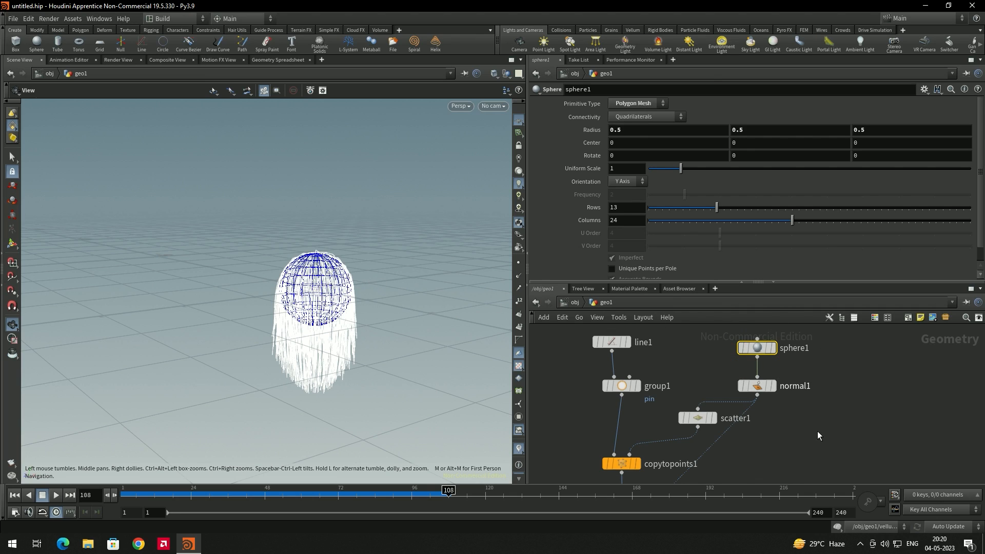
pyautogui.moveTo(819, 435); pyautogui.dragTo(816, 400, button='middle')
pyautogui.moveTo(772, 428)
pyautogui.mouseDown(button='middle')
pyautogui.moveTo(801, 401)
pyautogui.moveTo(749, 381)
pyautogui.mouseUp(button='middle')
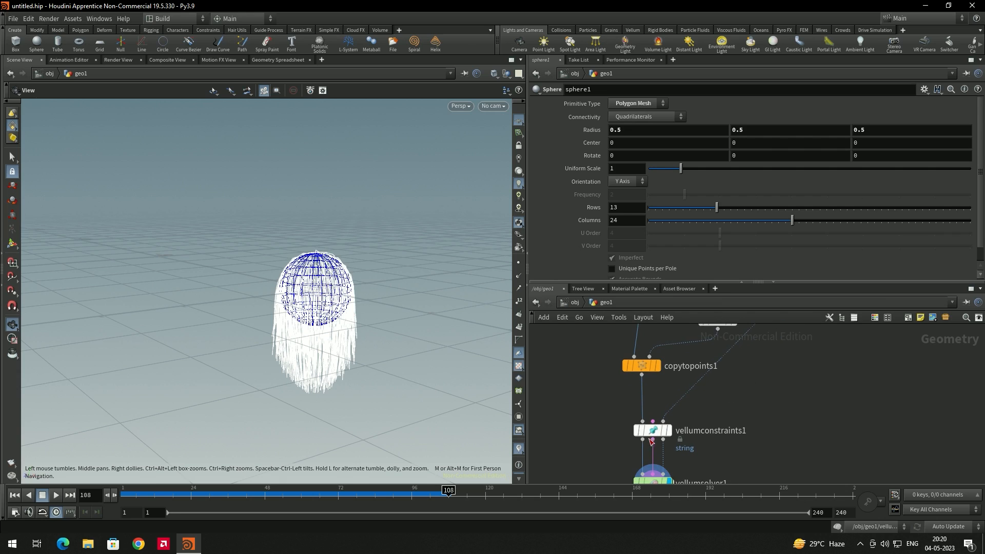
pyautogui.click(650, 434)
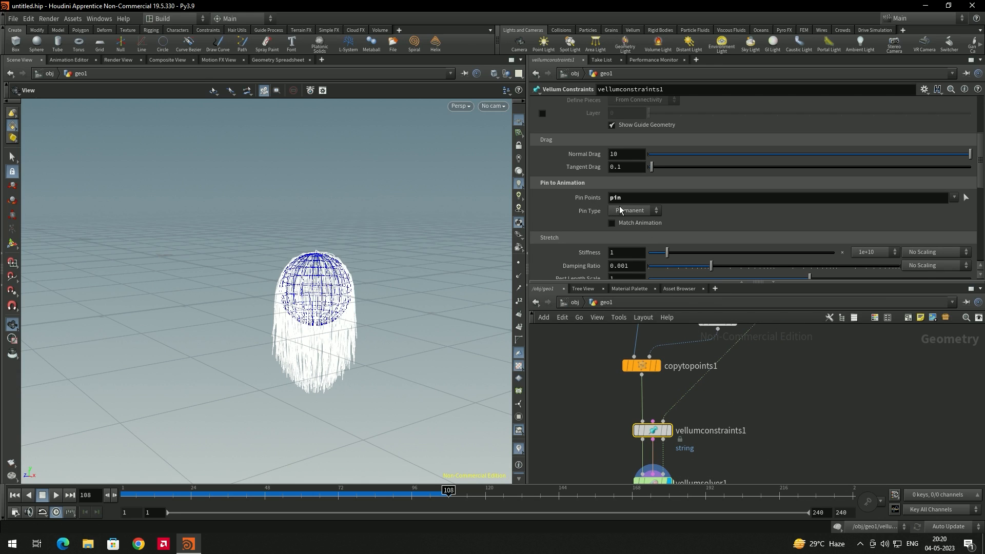
pyautogui.press('Return')
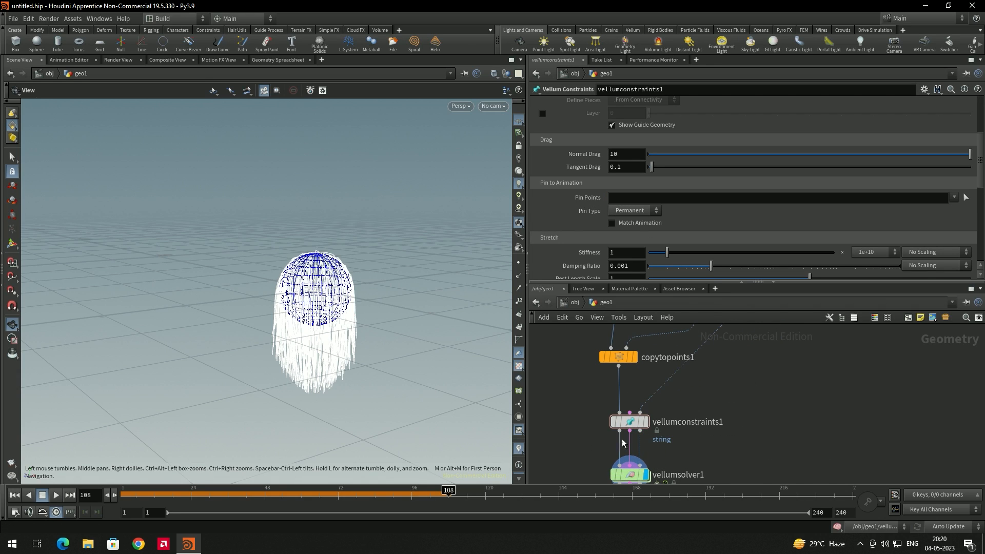
# Insert a Vellum Attach to Geometry node between vellumconstraints1 and vellumsolver1.
pyautogui.scroll(-1, 619, 380)
pyautogui.moveTo(758, 331); pyautogui.dragTo(747, 395, button='middle')
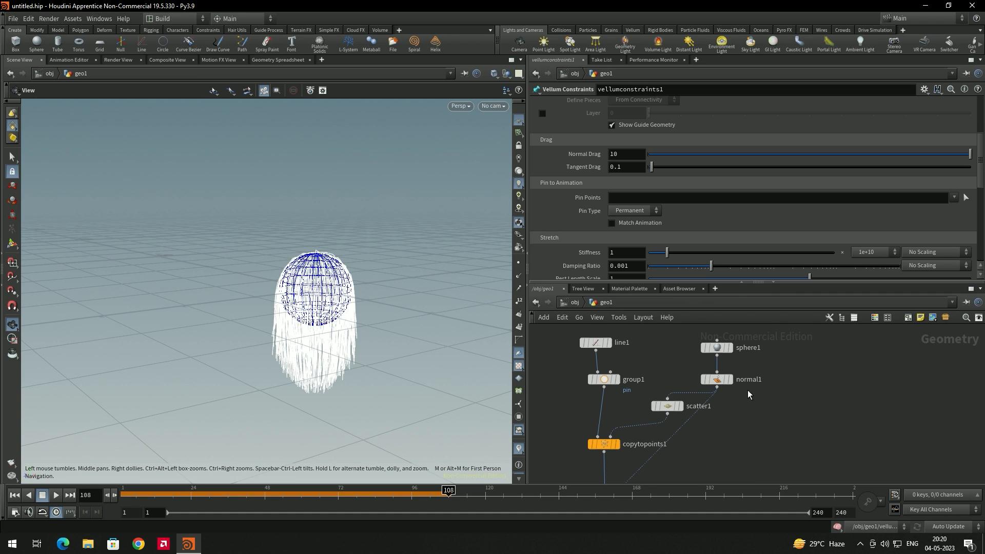
pyautogui.scroll(-3, 710, 404)
pyautogui.moveTo(662, 474); pyautogui.dragTo(672, 382, button='middle')
pyautogui.scroll(4, 670, 427)
pyautogui.moveTo(693, 405); pyautogui.dragTo(629, 366)
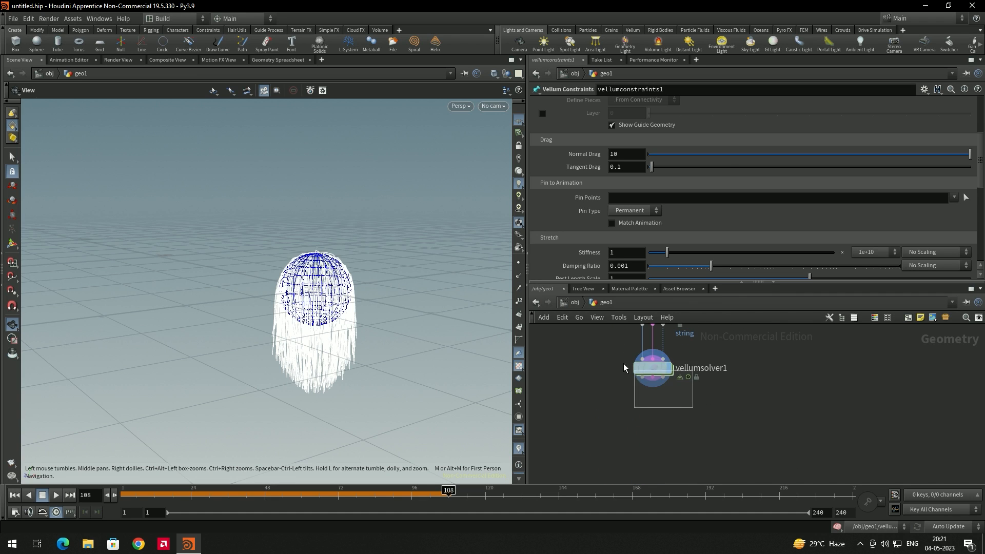
pyautogui.moveTo(629, 366); pyautogui.dragTo(627, 363)
pyautogui.press('Tab')
pyautogui.write('vell')
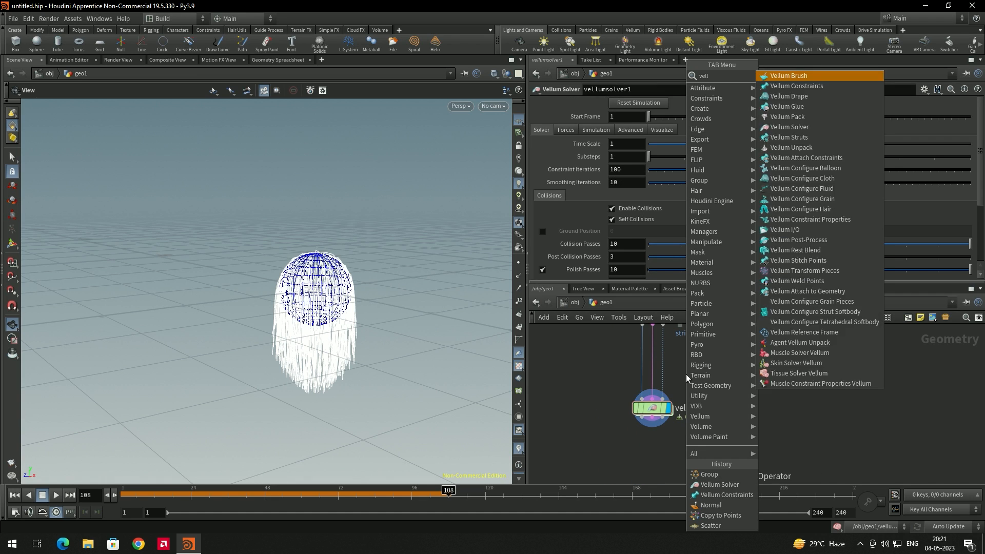
pyautogui.write('um at')
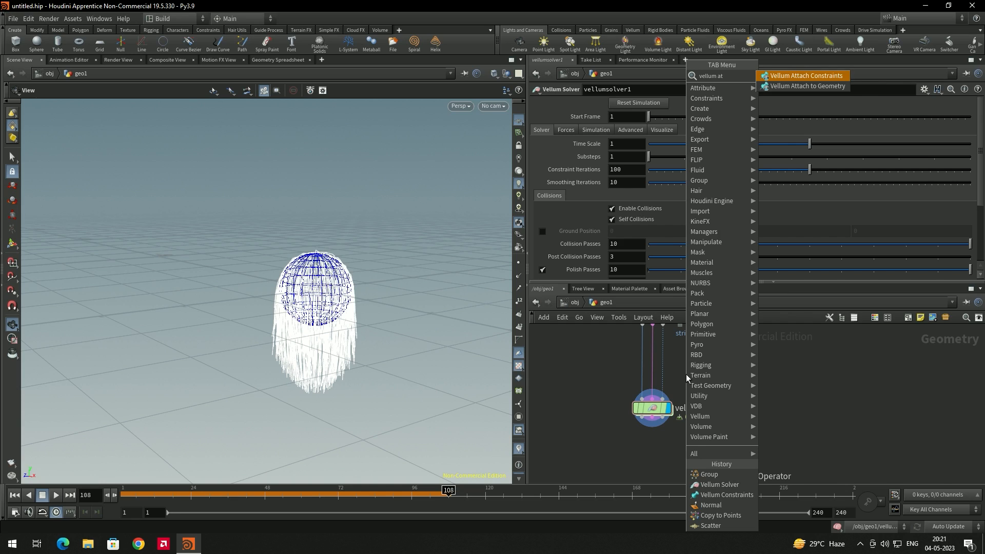
pyautogui.press('Down')
pyautogui.press('Return')
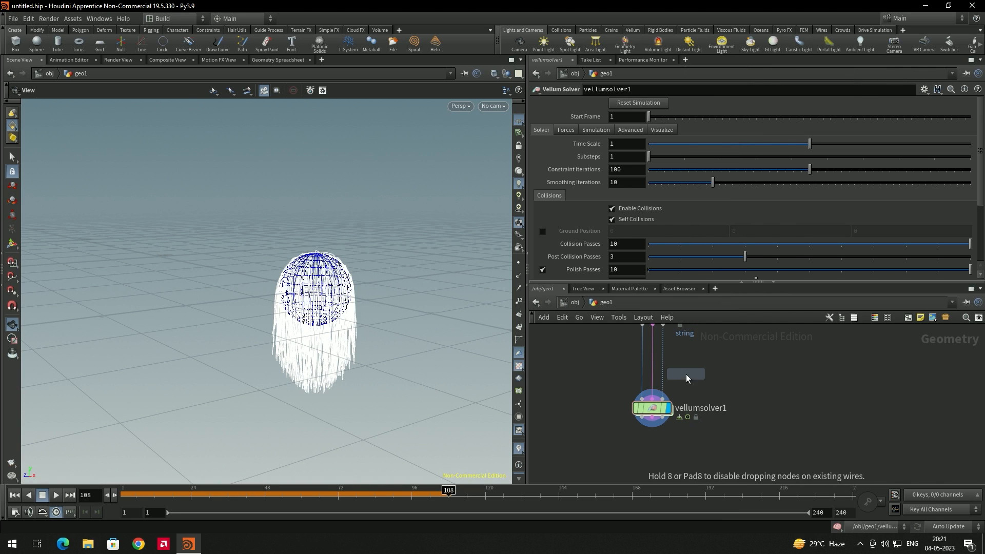
pyautogui.click(726, 375)
pyautogui.moveTo(727, 375); pyautogui.dragTo(657, 366)
pyautogui.moveTo(774, 378); pyautogui.dragTo(771, 412, button='middle')
pyautogui.click(827, 414)
# Enable the Attach to Geometry constraint visualization in vellumsolver1.
pyautogui.click(651, 443)
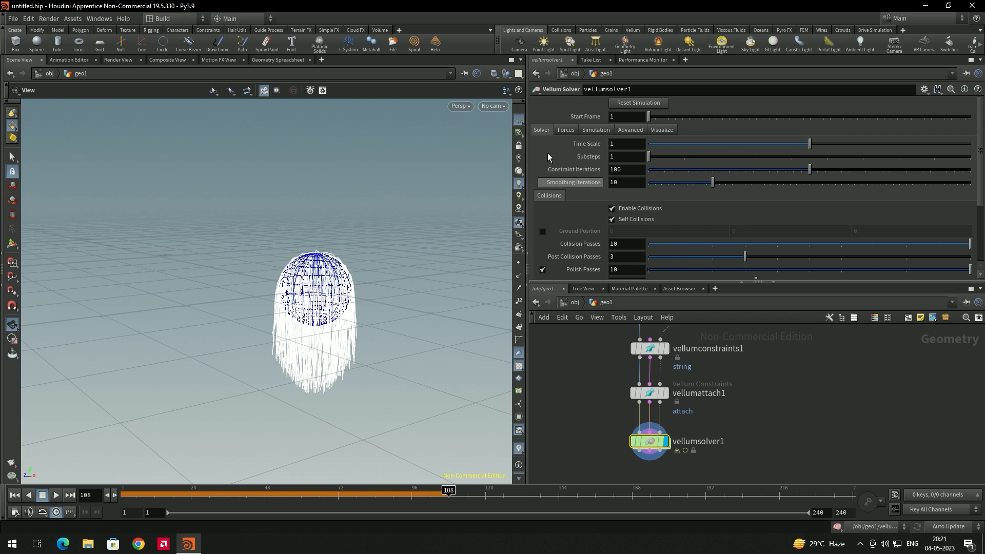
pyautogui.scroll(-3, 571, 206)
pyautogui.scroll(5, 571, 202)
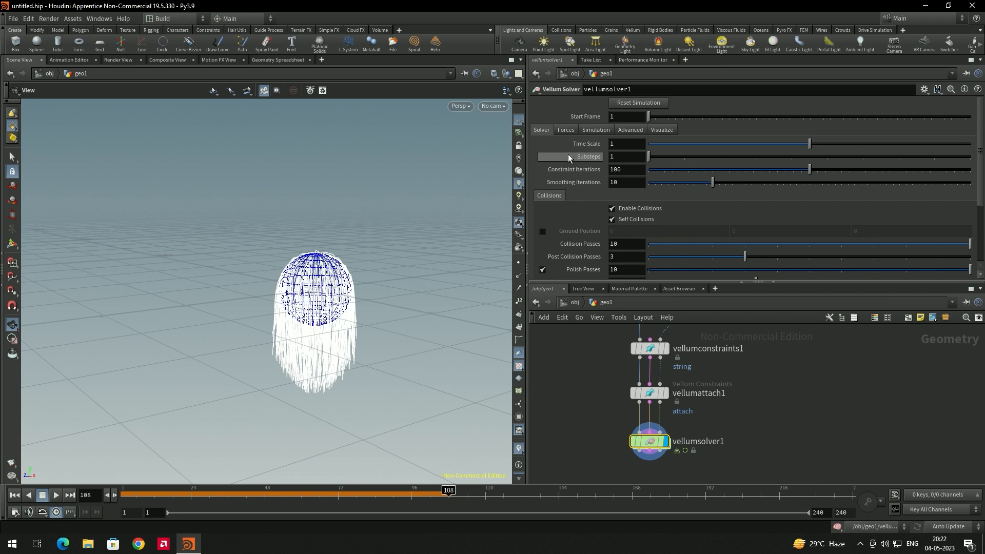
pyautogui.click(661, 129)
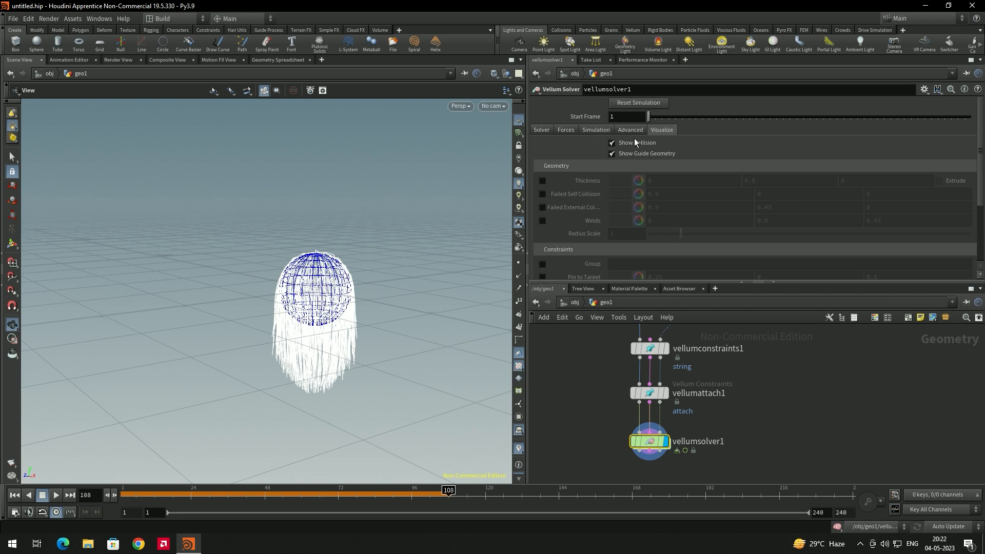
pyautogui.scroll(-5, 605, 196)
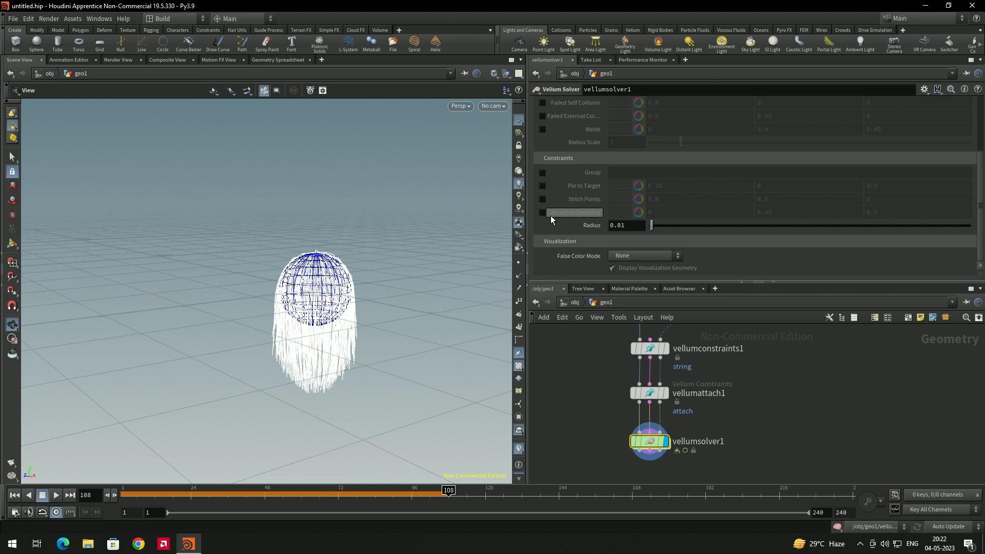
pyautogui.click(543, 212)
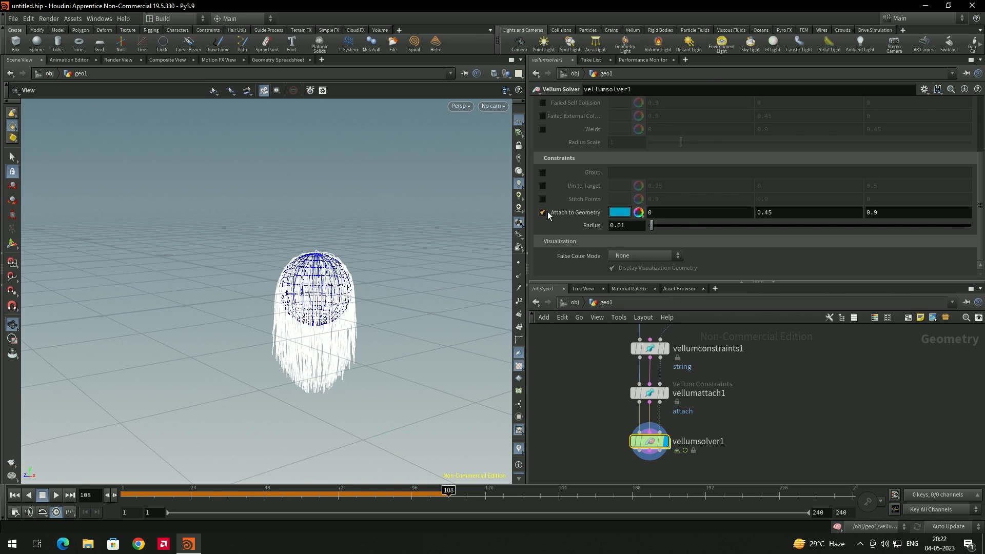
# Enable the closest-point Max Distance limit in vellumattach1 and return the timeline to the first frame.
pyautogui.click(650, 393)
pyautogui.scroll(3, 599, 253)
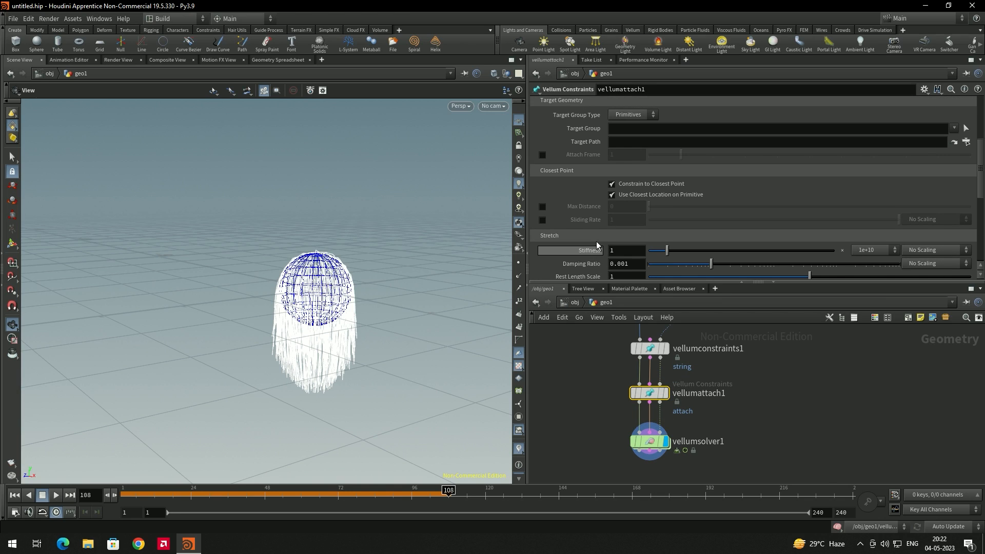
pyautogui.scroll(-1, 597, 219)
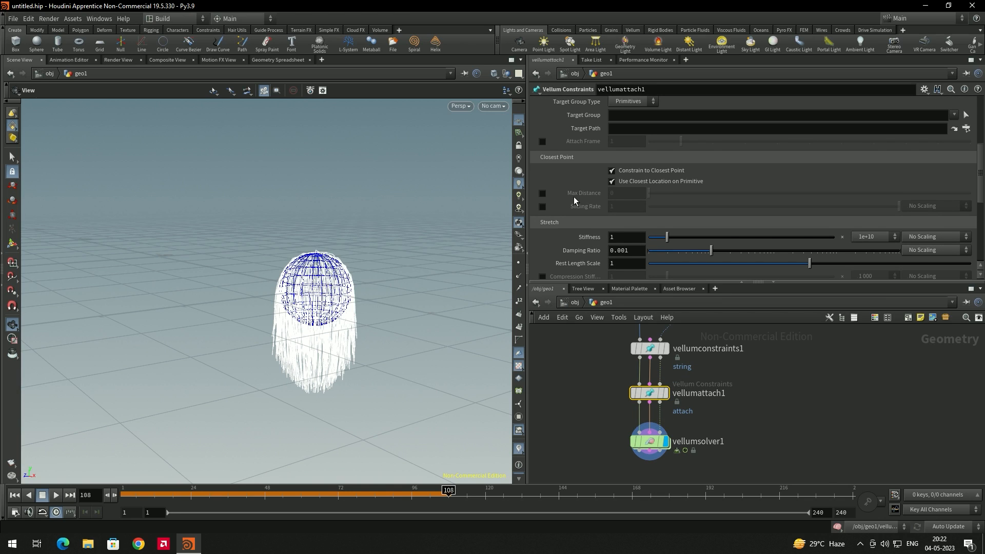
pyautogui.click(543, 194)
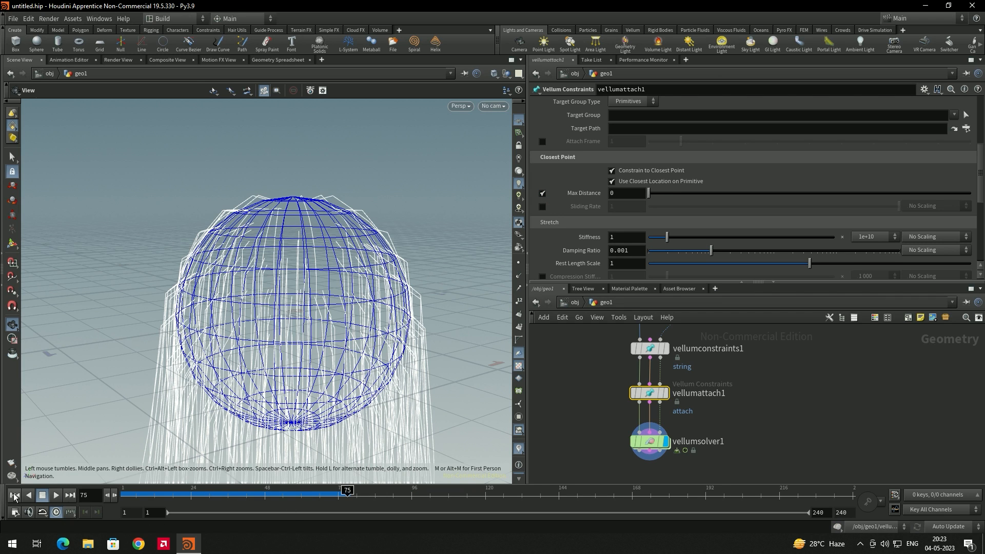
pyautogui.click(14, 496)
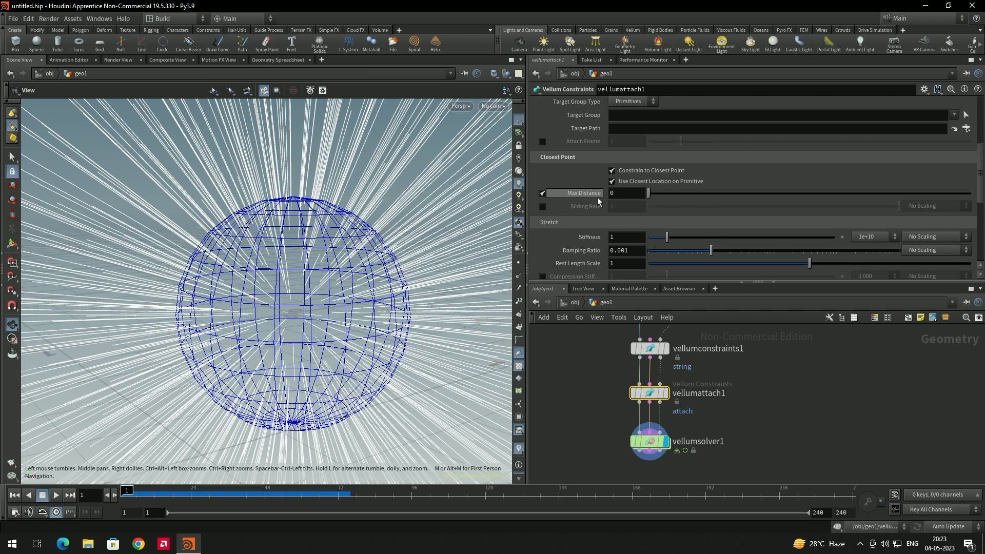
# Set the Max Distance of vellumattach1 to 0.04 and inspect the attachment markers on the sphere.
pyautogui.click(648, 197)
pyautogui.click(636, 194)
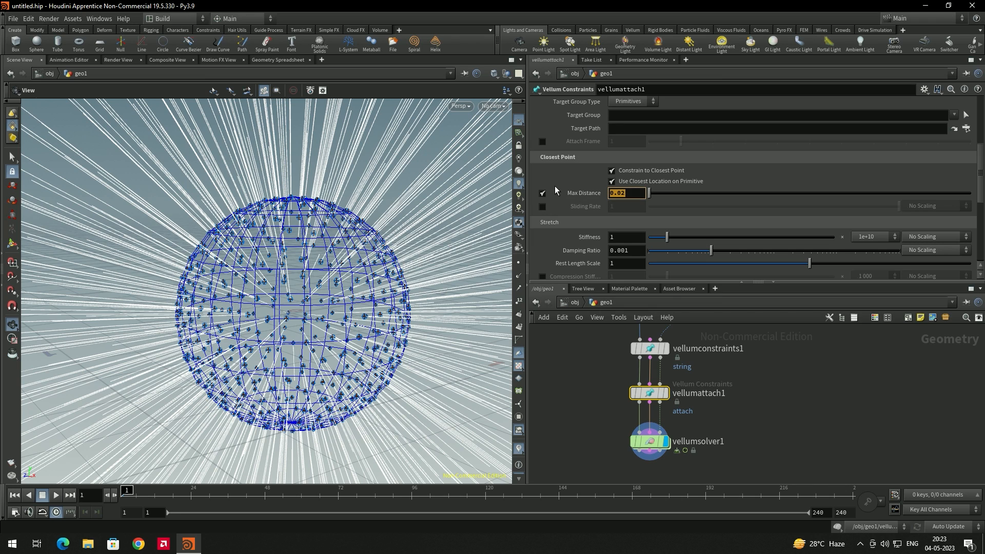
pyautogui.write('0.04')
pyautogui.press('Return')
pyautogui.scroll(5, 285, 295)
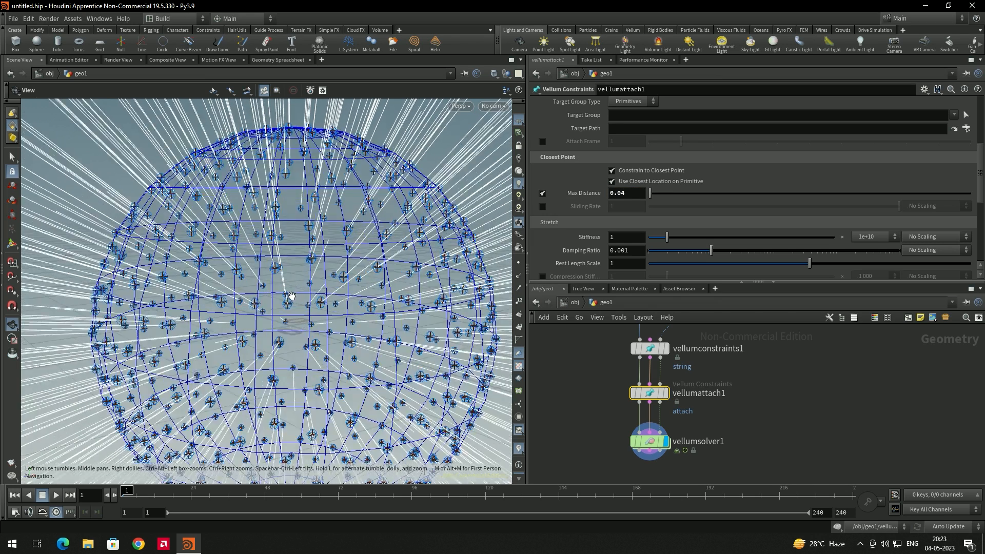
pyautogui.scroll(-5, 267, 264)
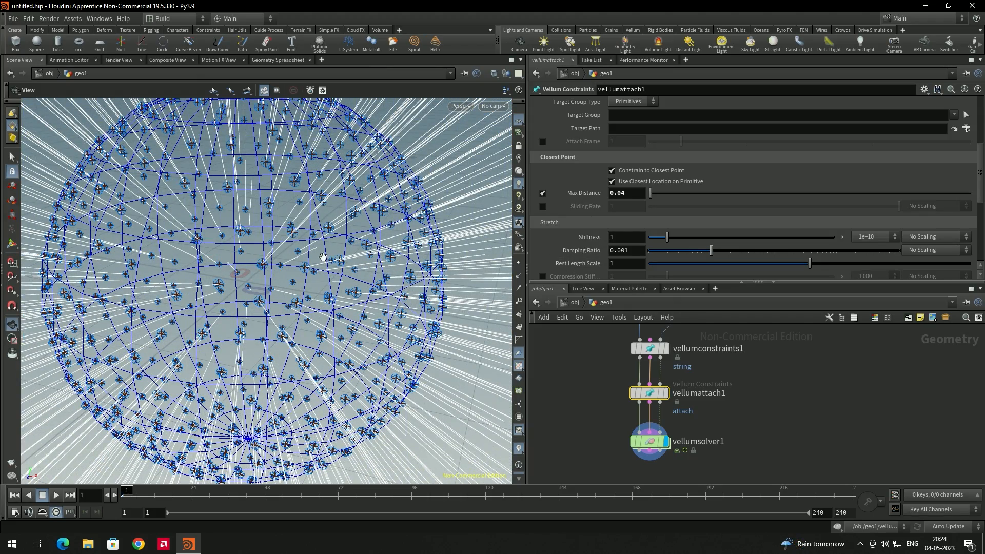
pyautogui.moveTo(272, 260); pyautogui.dragTo(286, 267)
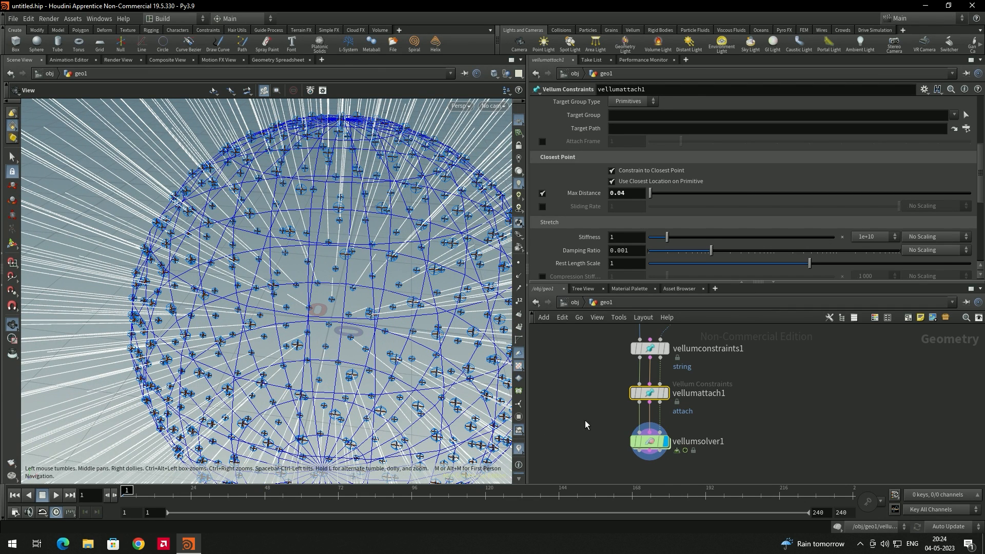
# Turn off the Attach to Geometry visualization in vellumsolver1 and play the attached hair simulation from the first frame.
pyautogui.click(649, 441)
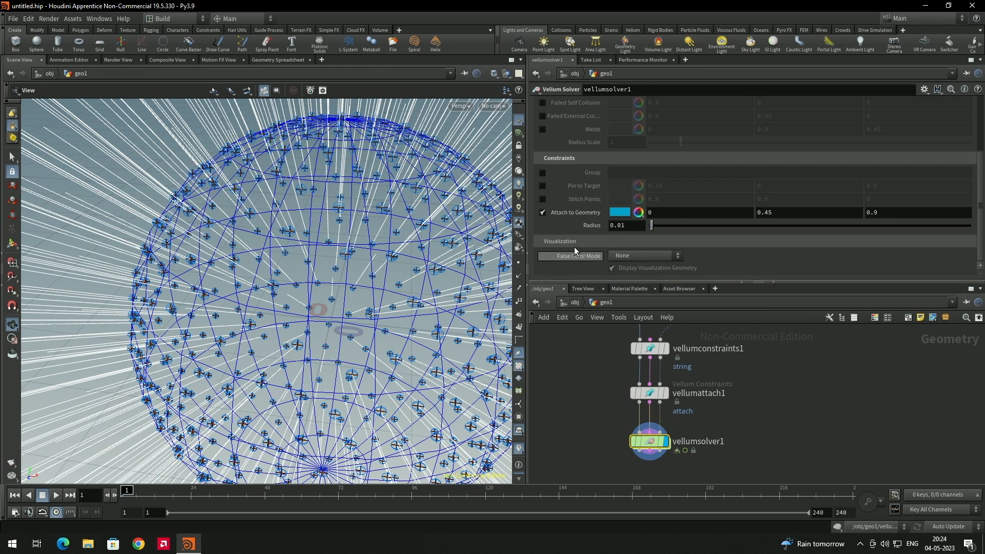
pyautogui.click(543, 212)
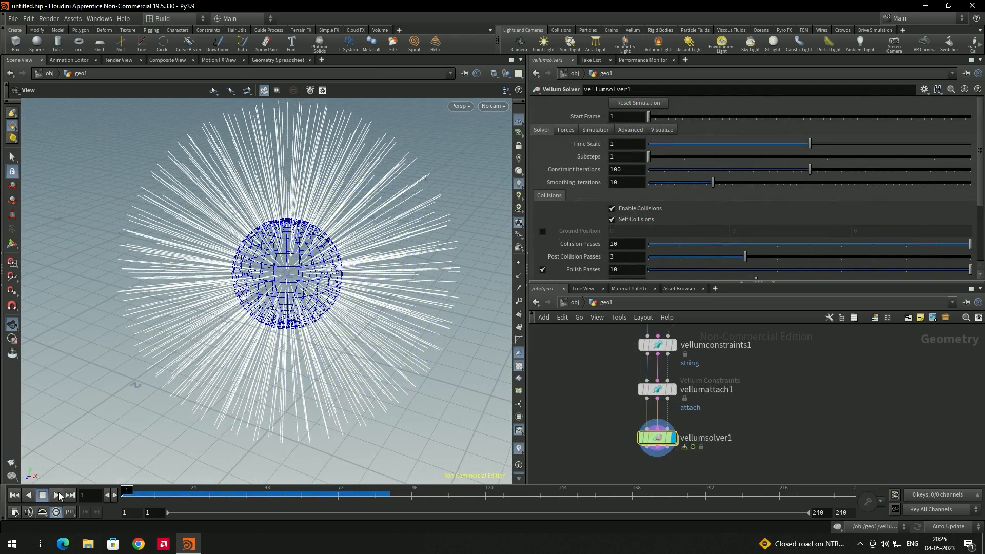
pyautogui.click(54, 496)
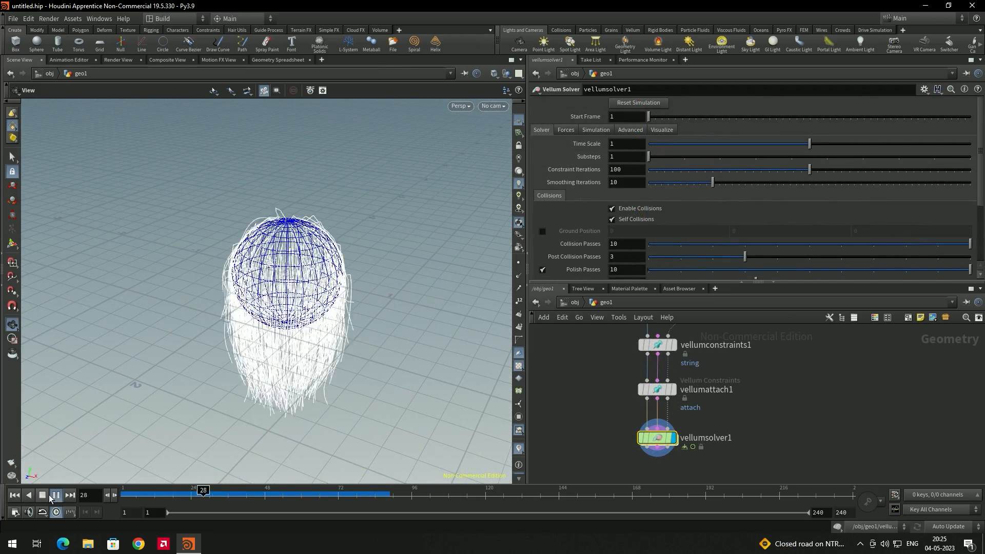
pyautogui.click(43, 496)
pyautogui.click(14, 495)
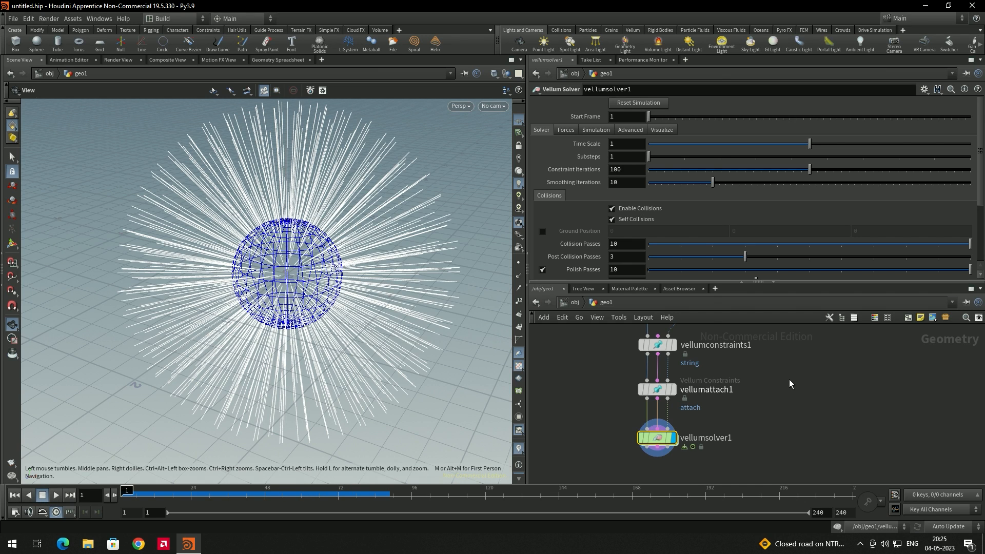
# Review the Pin to Animation settings in vellumconstraints1 and the Closest Point settings in vellumattach1.
pyautogui.click(658, 345)
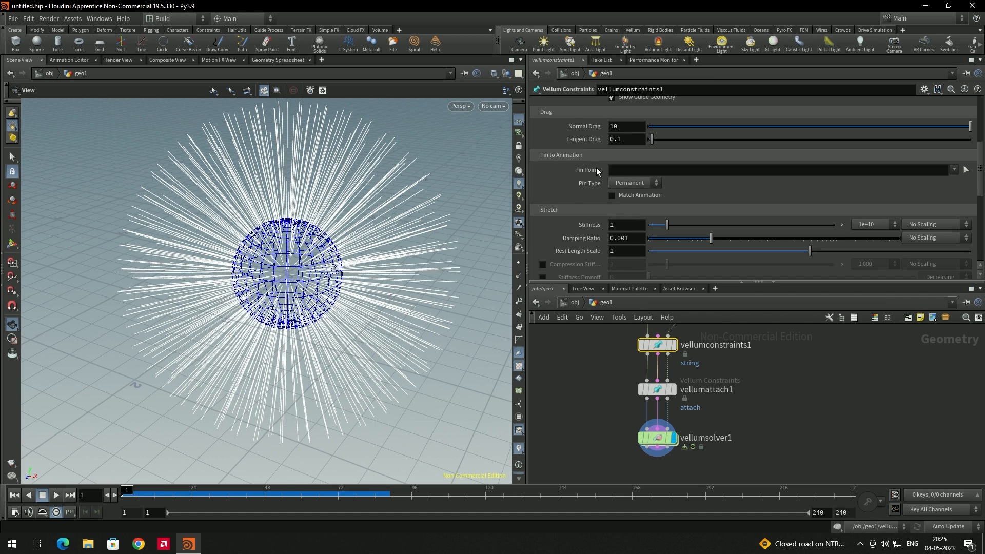
pyautogui.moveTo(634, 328); pyautogui.dragTo(629, 443, button='middle')
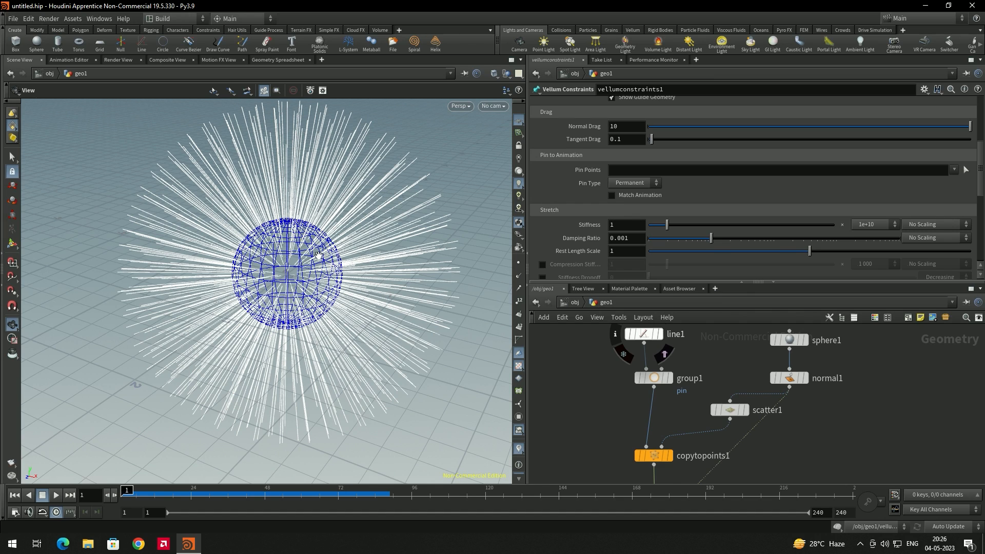
pyautogui.click(642, 394)
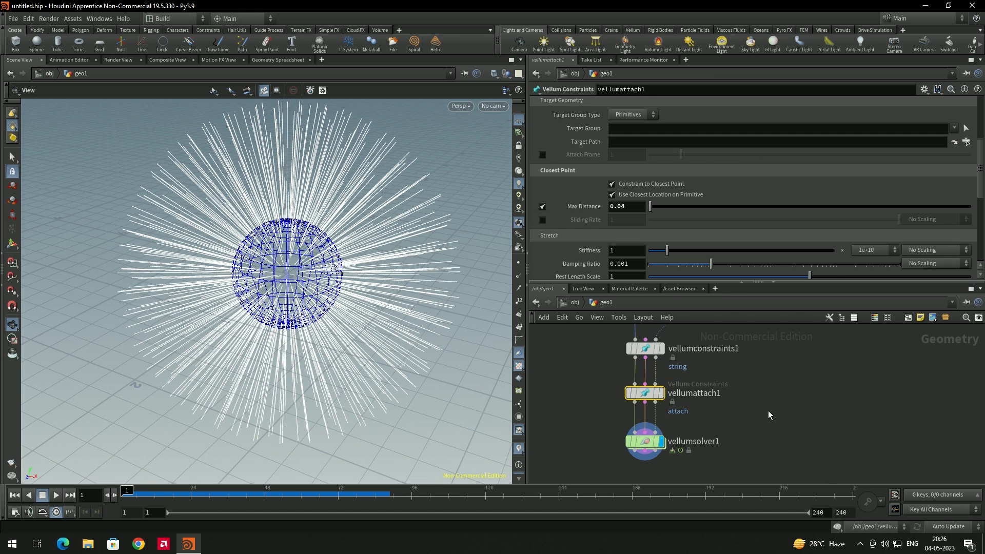
# Insert a Transform node on the collision wire between normal1 and vellumconstraints1 and display it.
pyautogui.moveTo(780, 409); pyautogui.dragTo(759, 488, button='middle')
pyautogui.moveTo(758, 397); pyautogui.dragTo(759, 460, button='middle')
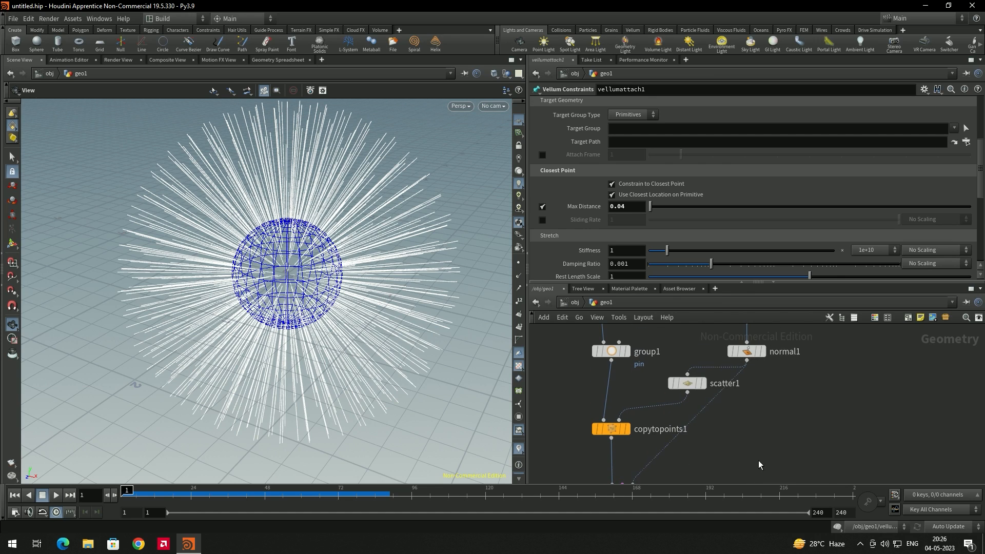
pyautogui.moveTo(774, 413); pyautogui.dragTo(776, 402, button='middle')
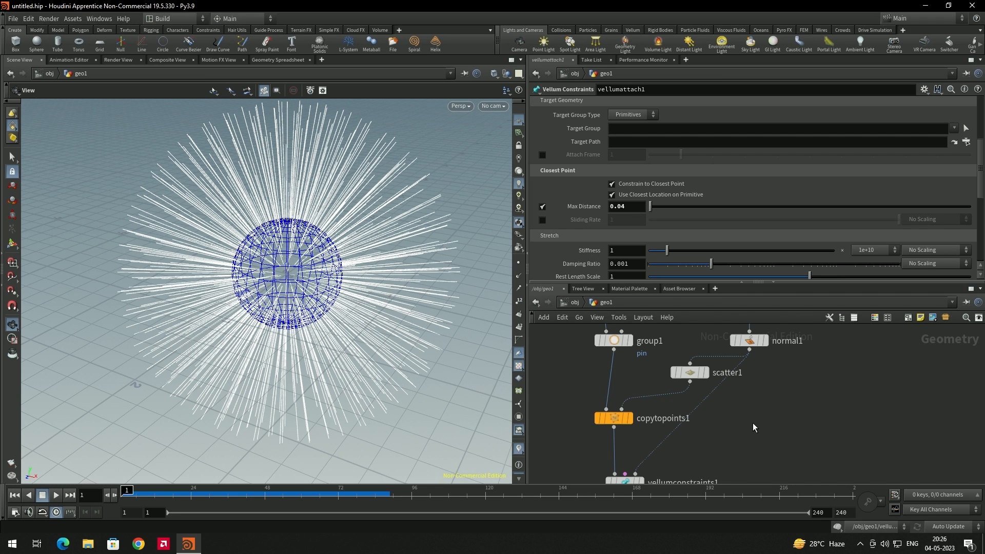
pyautogui.press('Tab')
pyautogui.write('trans')
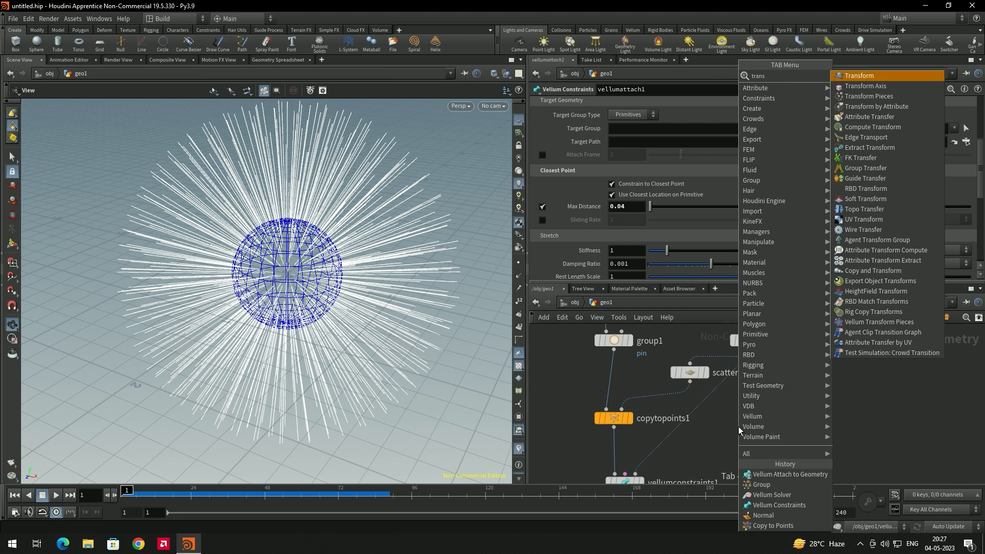
pyautogui.press('Return')
pyautogui.click(737, 426)
pyautogui.moveTo(747, 425)
pyautogui.mouseDown()
pyautogui.moveTo(721, 408)
pyautogui.moveTo(758, 418)
pyautogui.mouseUp()
pyautogui.click(765, 418)
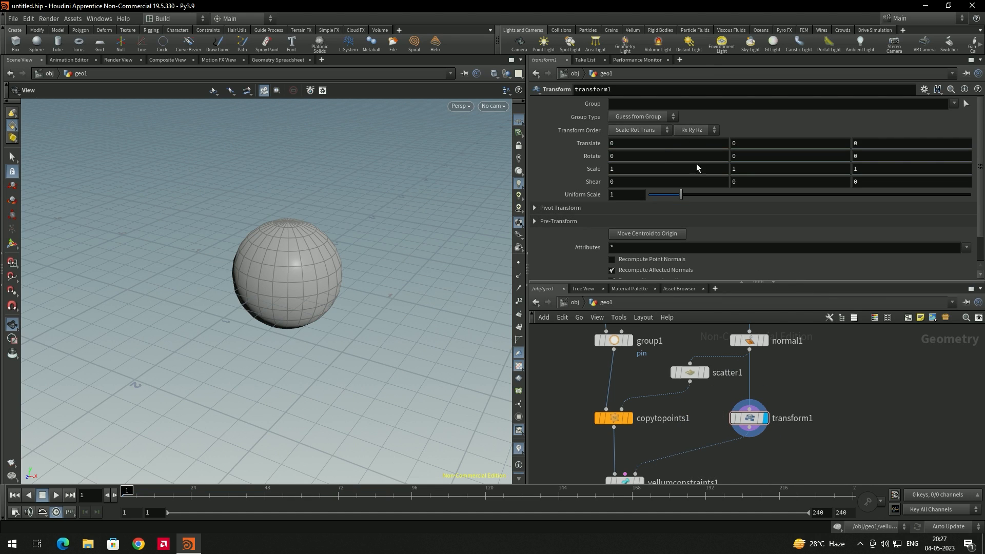
# Set the Y rotation of transform1 to the expression sin($F) and play the animation to preview the sphere's rotation.
pyautogui.moveTo(748, 156); pyautogui.dragTo(923, 168, button='middle')
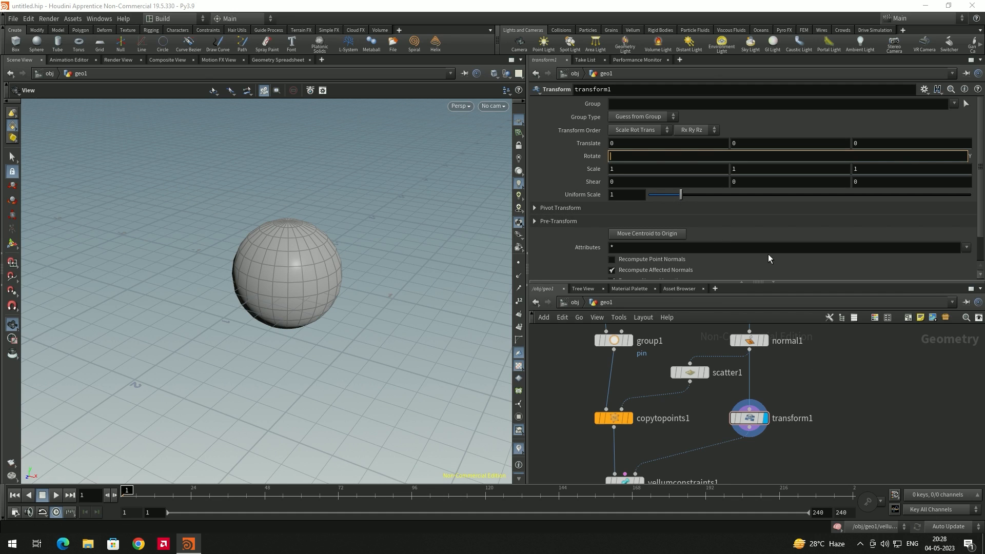
pyautogui.write('sin($')
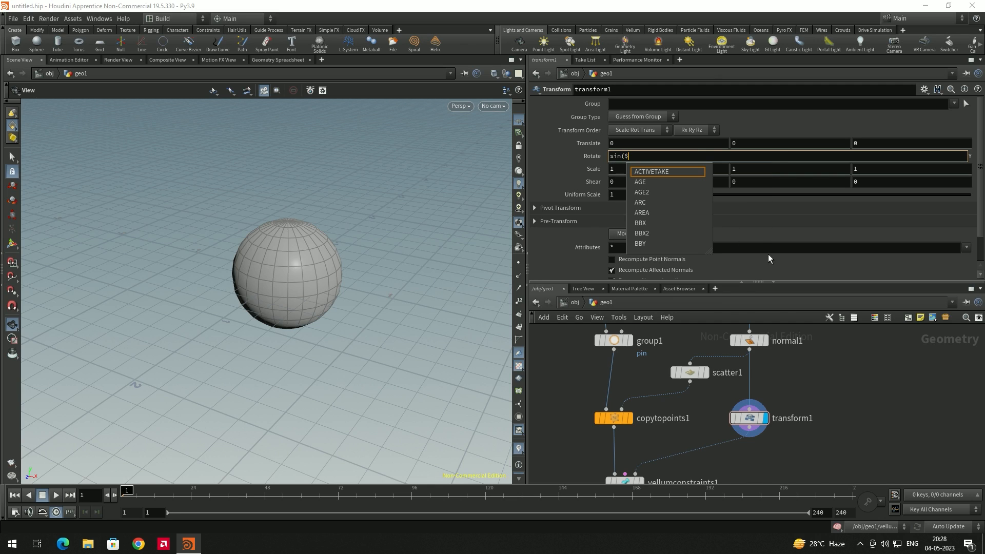
pyautogui.write('F)')
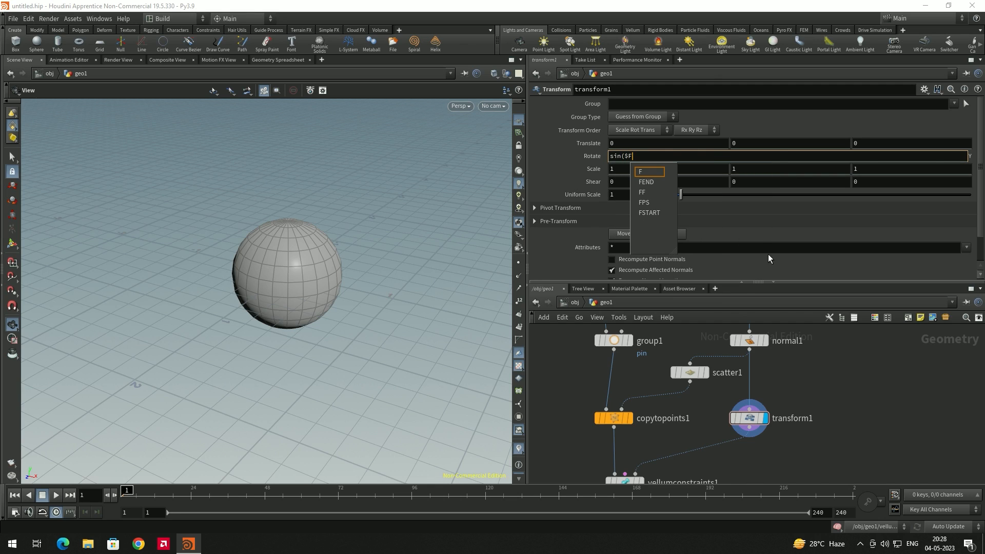
pyautogui.press('Return')
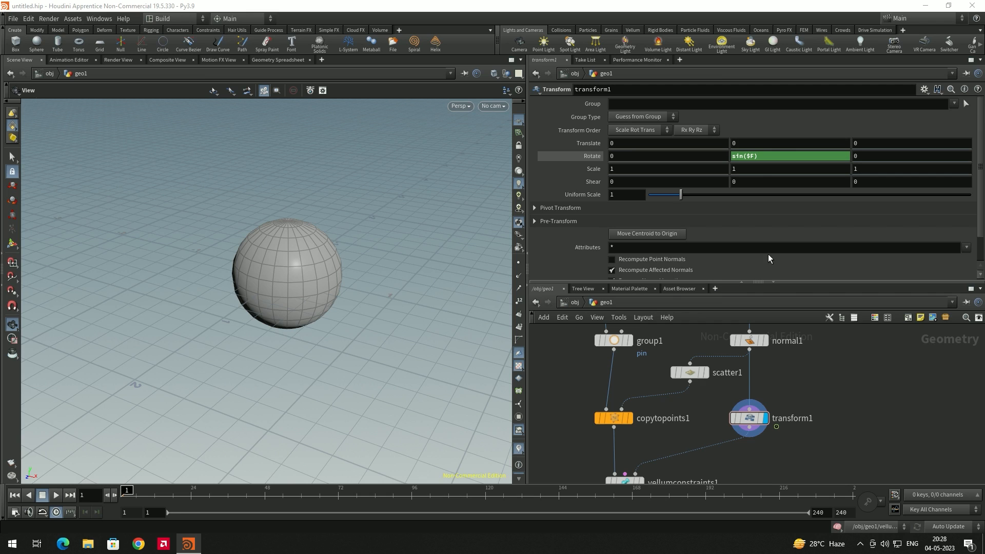
pyautogui.click(57, 495)
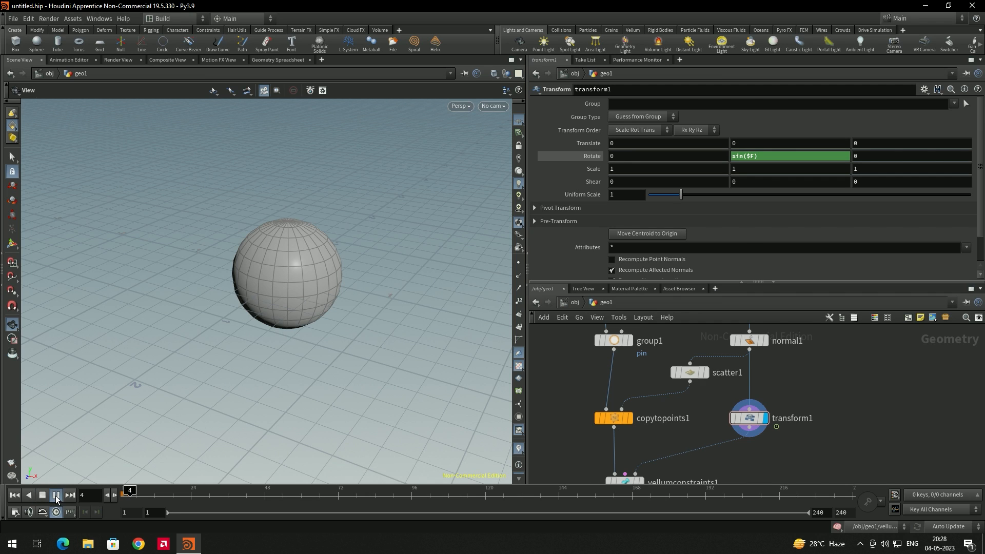
pyautogui.scroll(5, 245, 345)
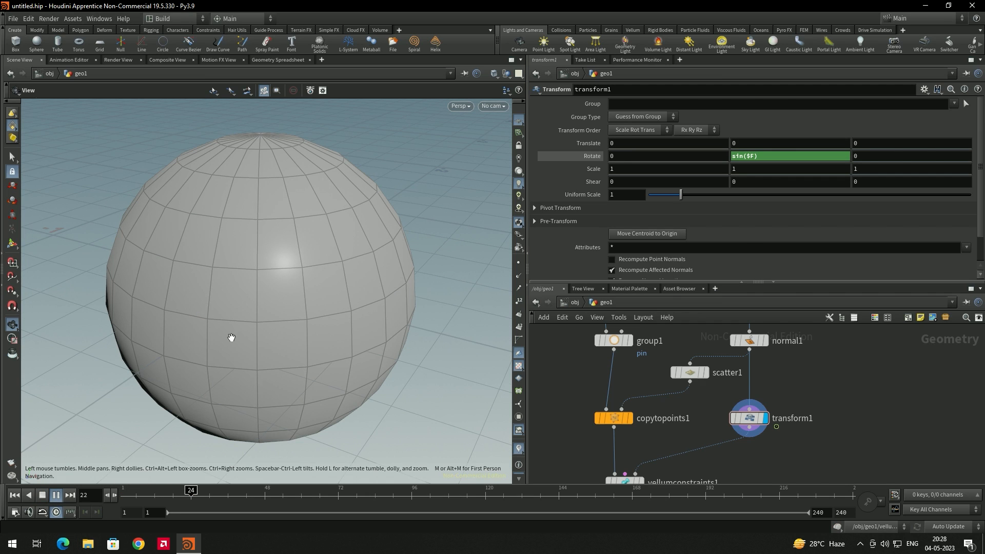
pyautogui.click(43, 495)
pyautogui.click(44, 495)
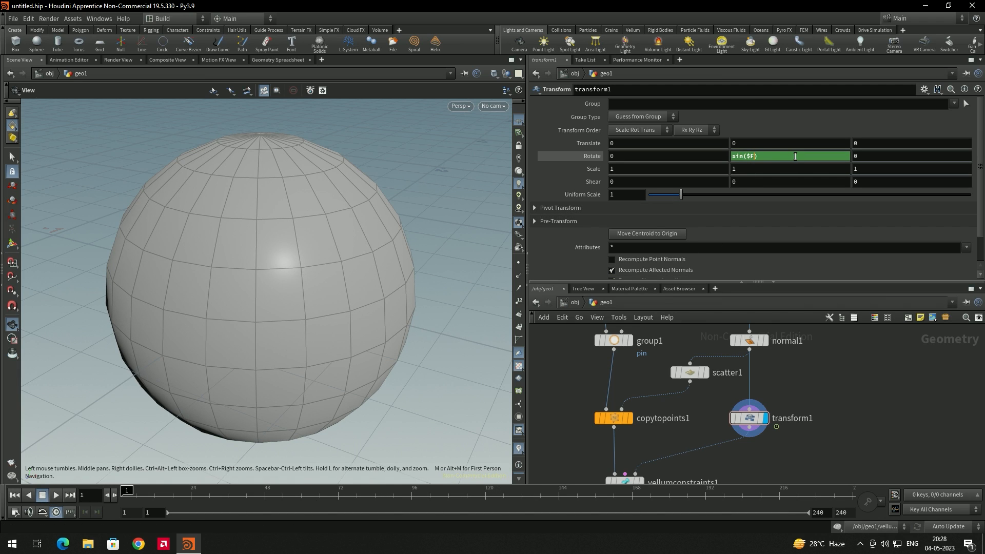
# Change the Y rotation expression of transform1 to sin($F*10), preview the animation, and return to the first frame.
pyautogui.click(756, 153)
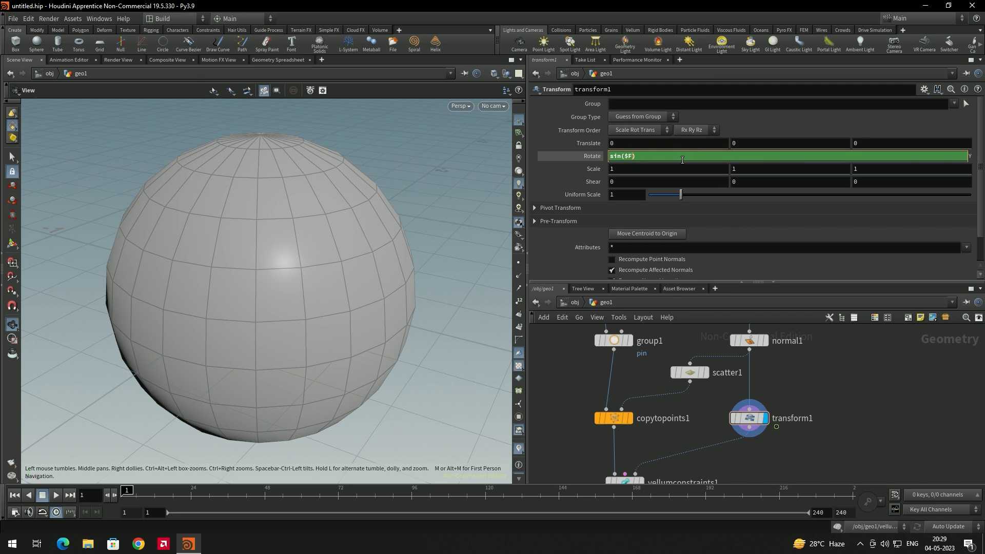
pyautogui.write('*10')
pyautogui.press('Return')
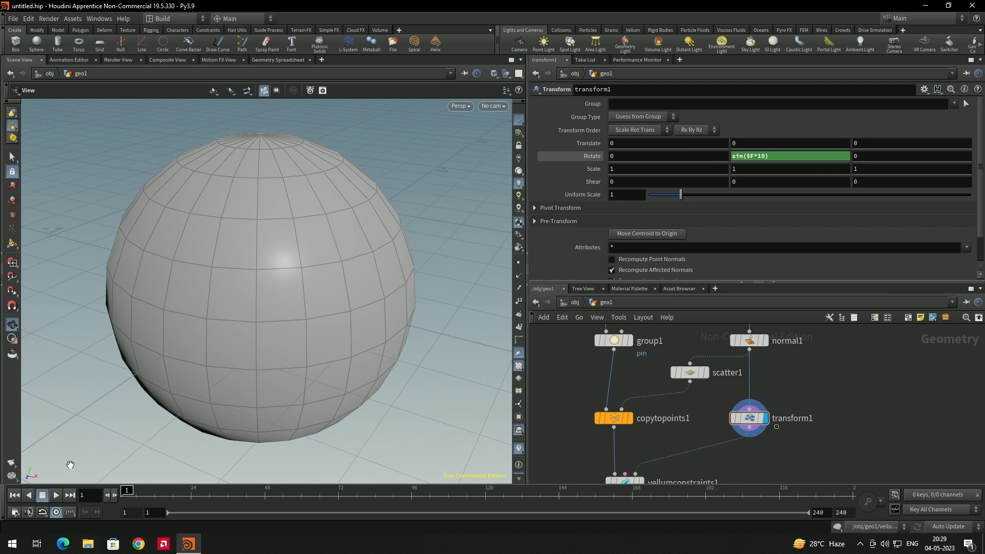
pyautogui.click(56, 496)
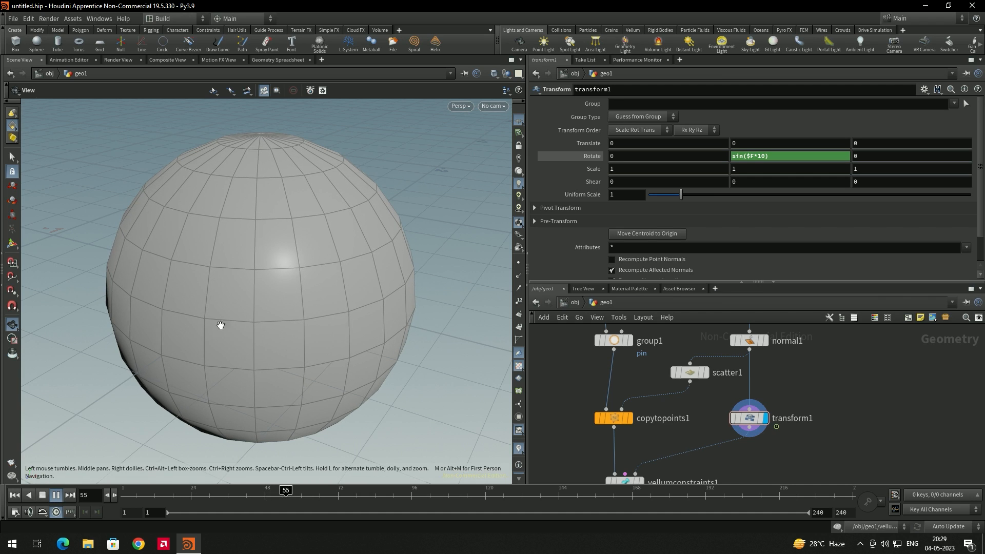
pyautogui.click(42, 496)
pyautogui.click(17, 495)
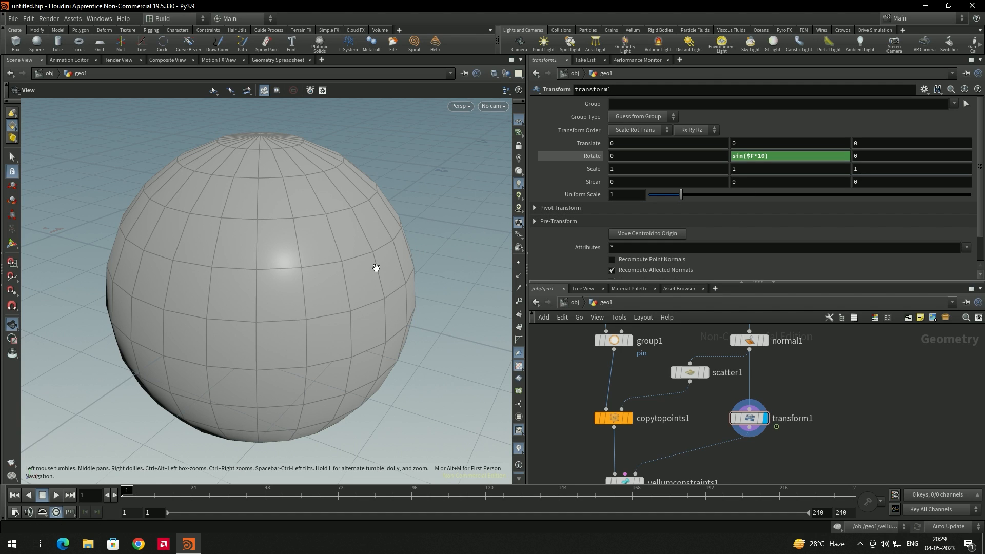
# Amplify the Y rotation expression of transform1 to sin($F*10)*80, preview the animation, and return to the first frame.
pyautogui.click(788, 151)
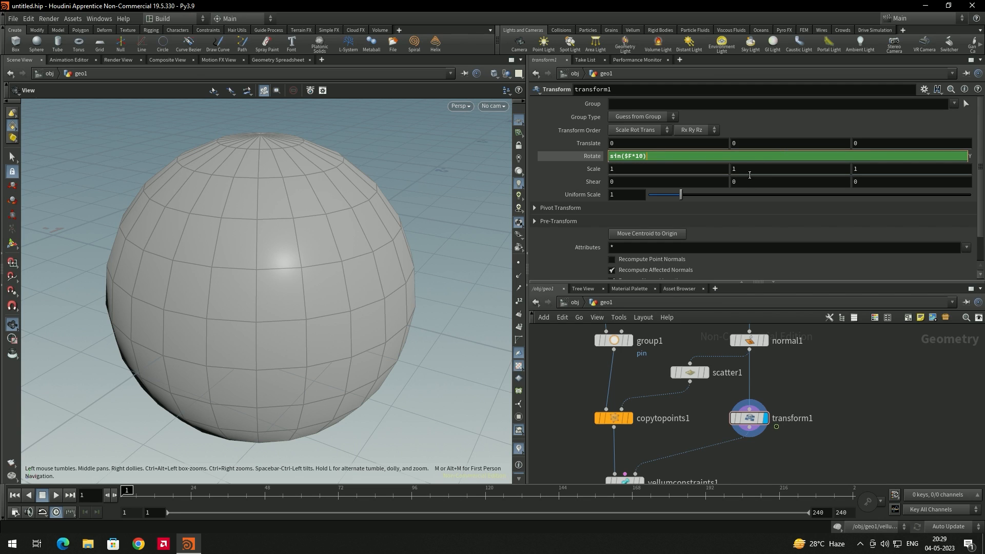
pyautogui.write('*')
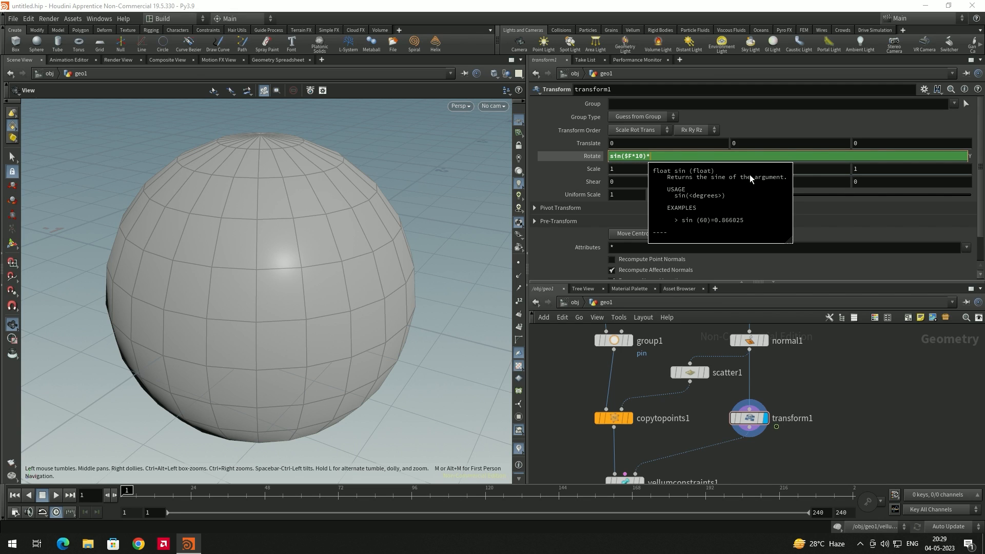
pyautogui.write('90')
pyautogui.press('Return')
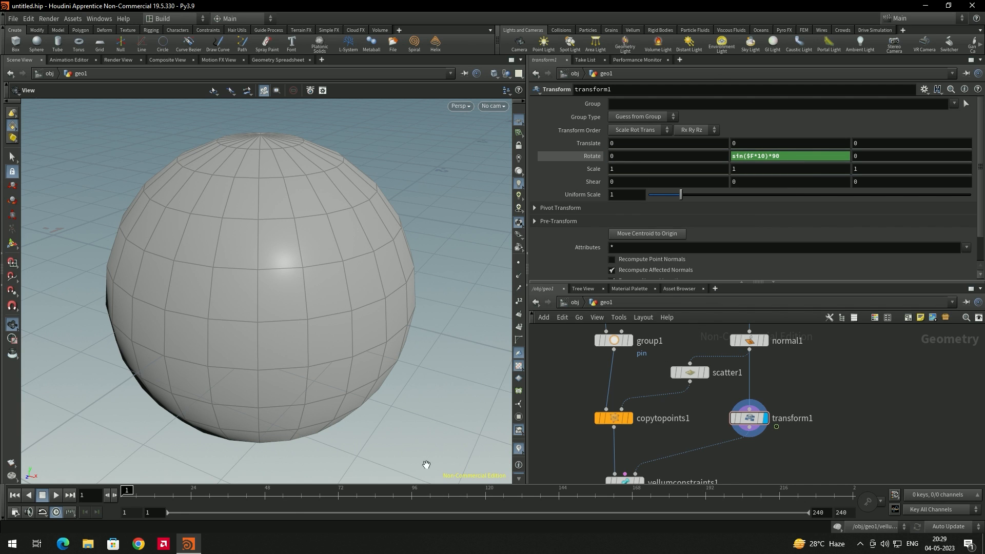
pyautogui.click(56, 495)
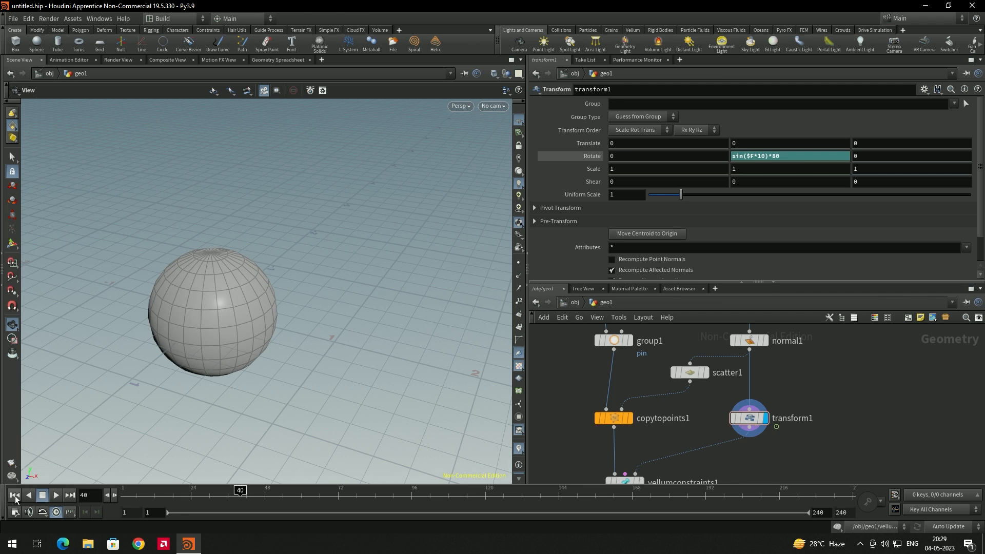
pyautogui.click(14, 495)
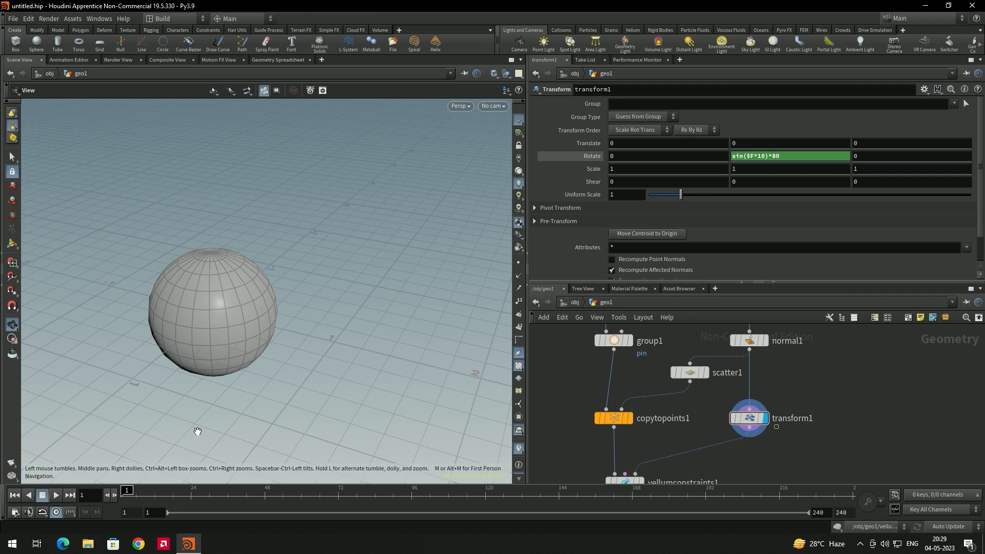
# Display vellumsolver1 and play the hair simulation on the rotating sphere.
pyautogui.moveTo(198, 431); pyautogui.dragTo(203, 395)
pyautogui.scroll(-4, 675, 392)
pyautogui.moveTo(680, 475); pyautogui.dragTo(682, 422, button='middle')
pyautogui.scroll(7, 680, 420)
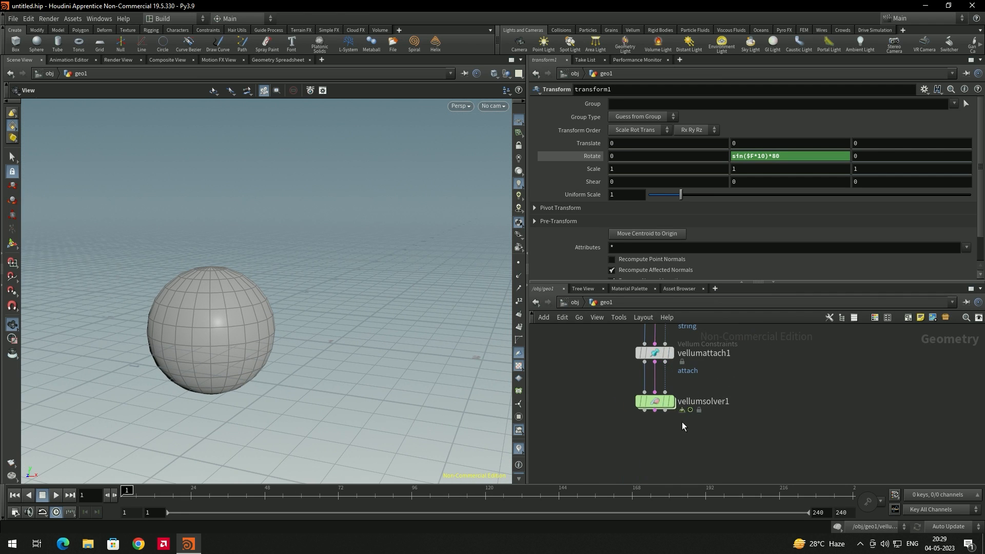
pyautogui.click(668, 391)
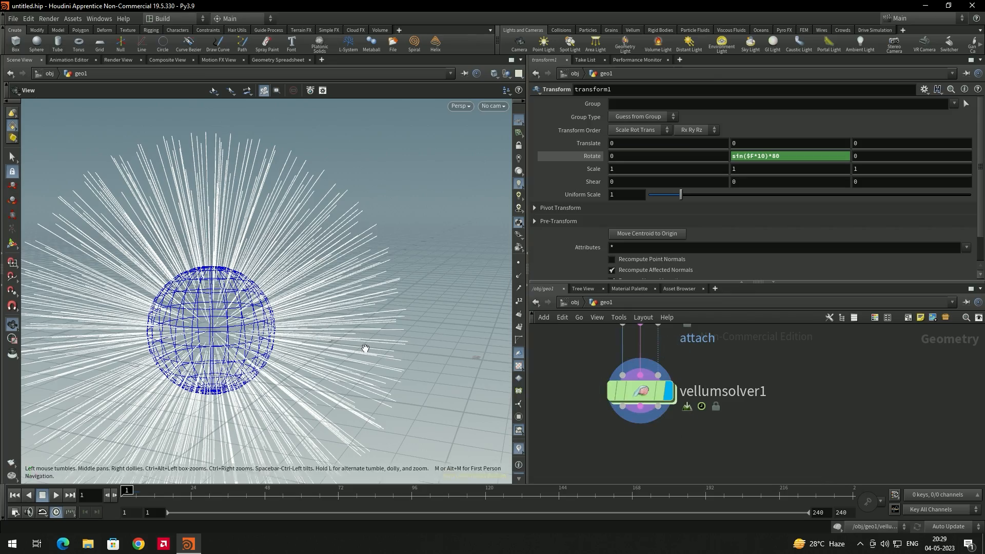
pyautogui.click(55, 496)
pyautogui.click(56, 495)
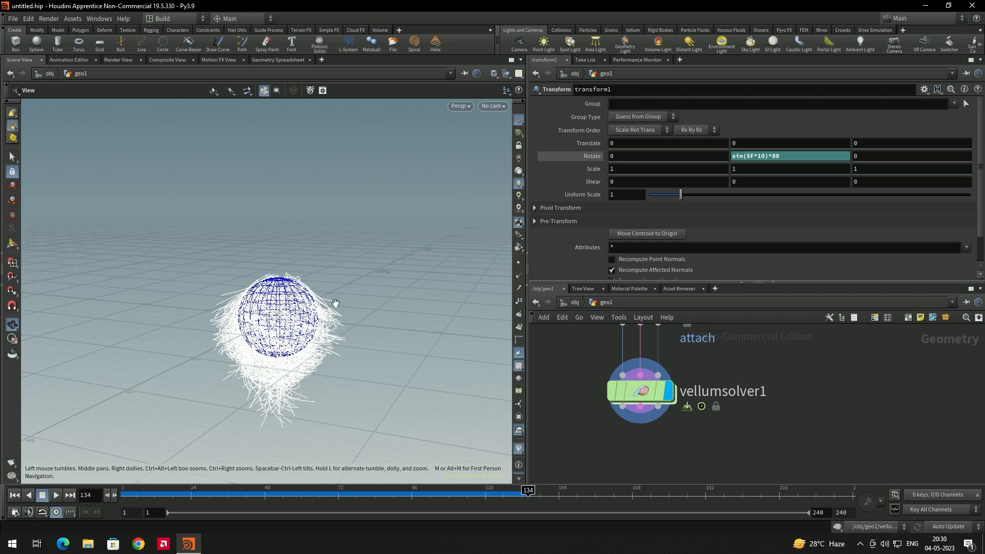
# Copy the Y rotation expression of transform1 into its X translation and shorten it there to sin($F*10).
pyautogui.click(780, 160)
pyautogui.hotkey('ctrl', 'c')
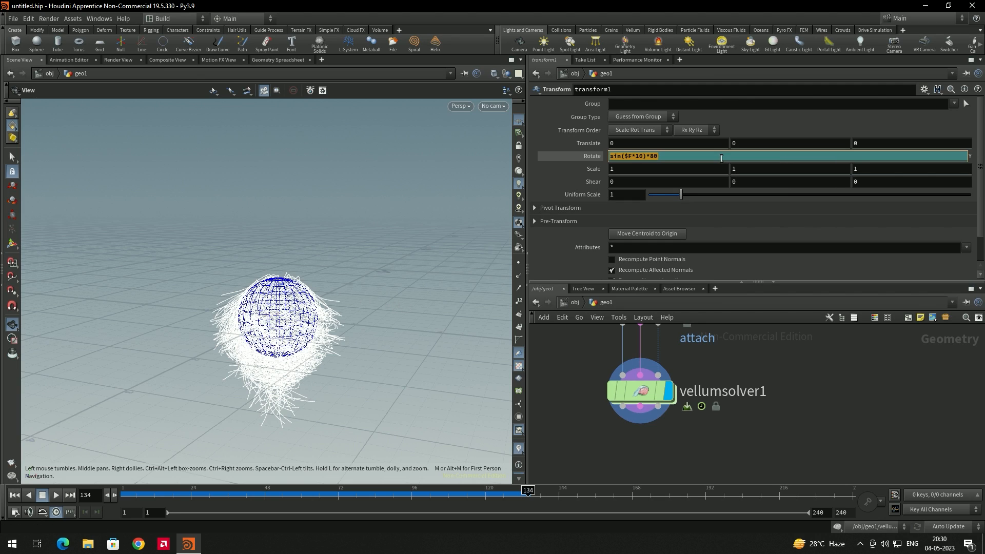
pyautogui.click(653, 146)
pyautogui.click(643, 145)
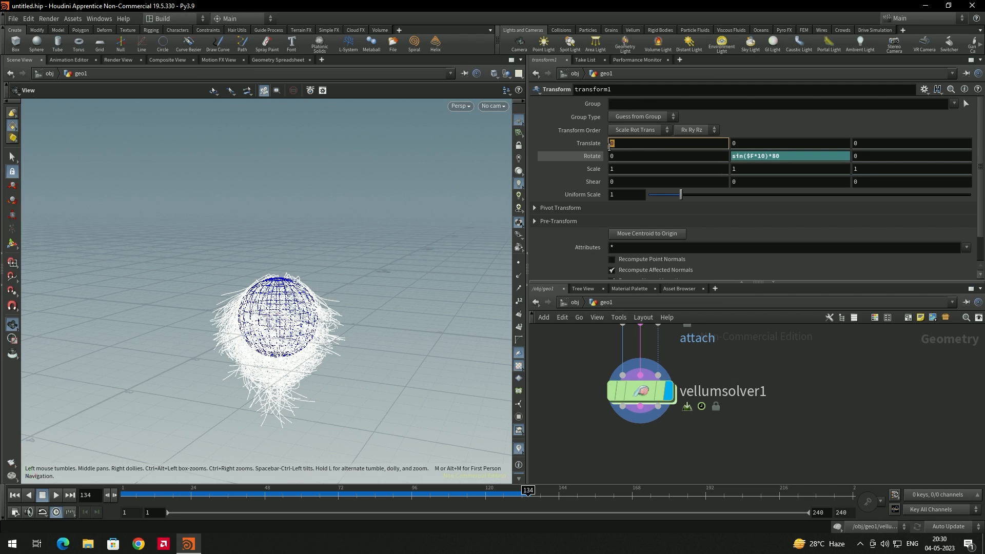
pyautogui.hotkey('ctrl', 'v')
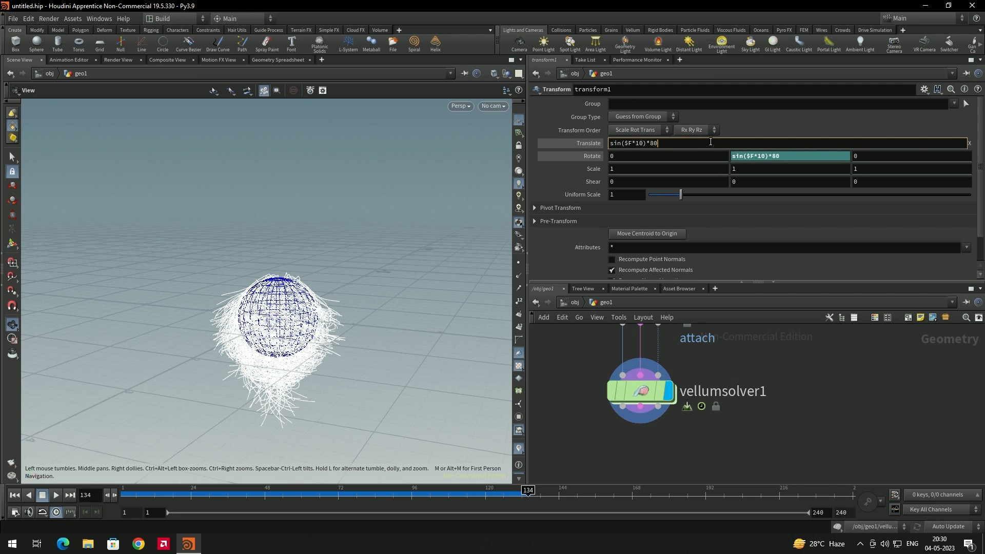
pyautogui.press('BackSpace')
pyautogui.press('BackSpace')
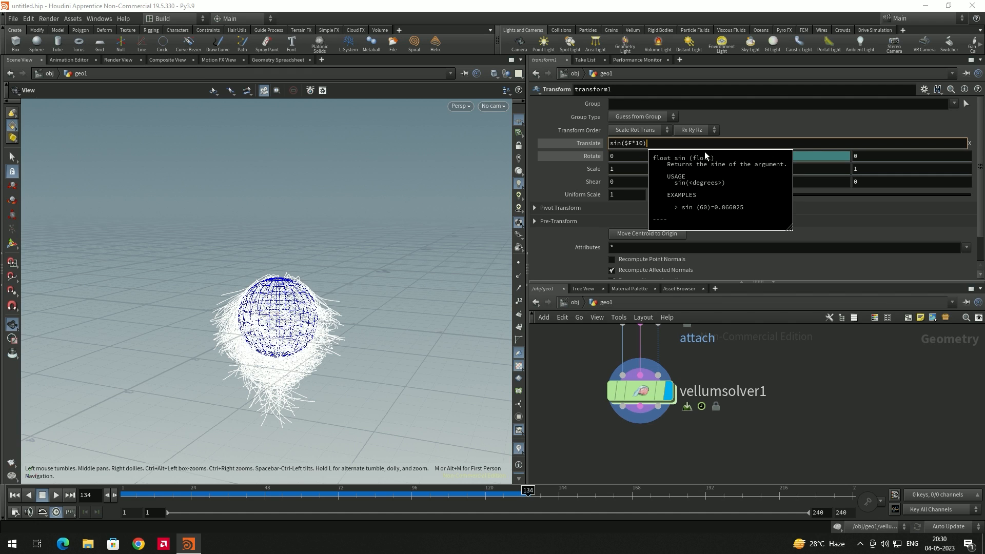
pyautogui.press('Return')
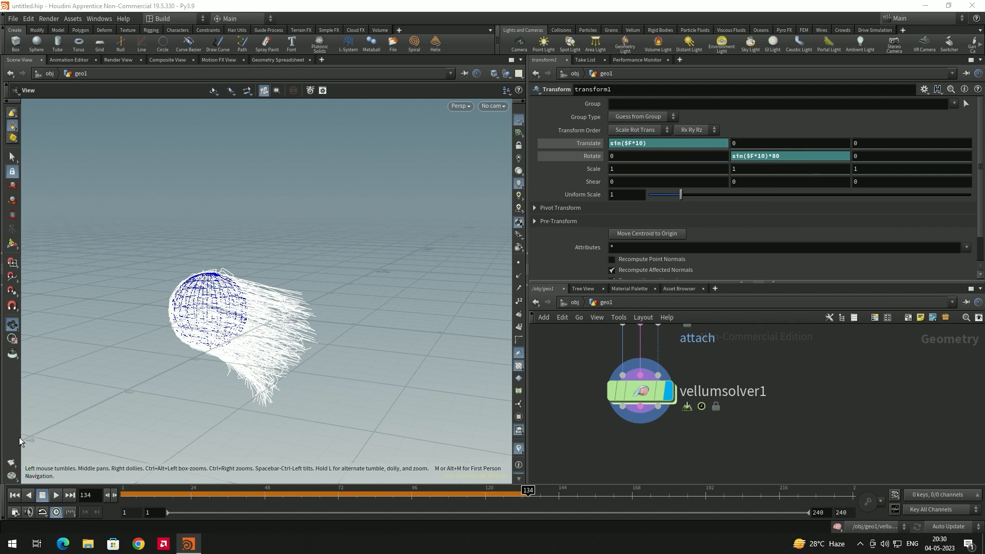
# Play the hair simulation from the first frame with the sphere moving sideways, then return to the first frame.
pyautogui.click(13, 495)
pyautogui.click(56, 495)
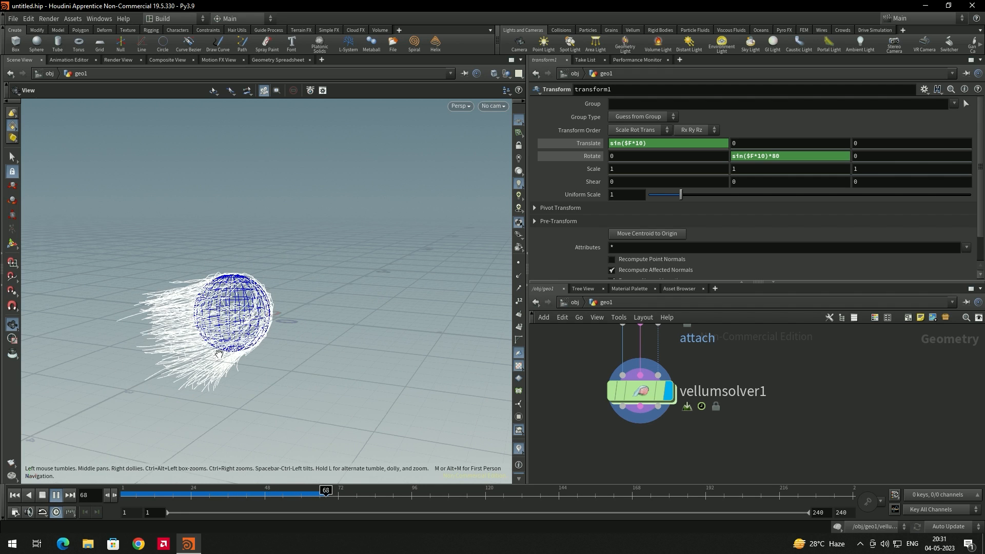
pyautogui.click(42, 495)
pyautogui.click(13, 496)
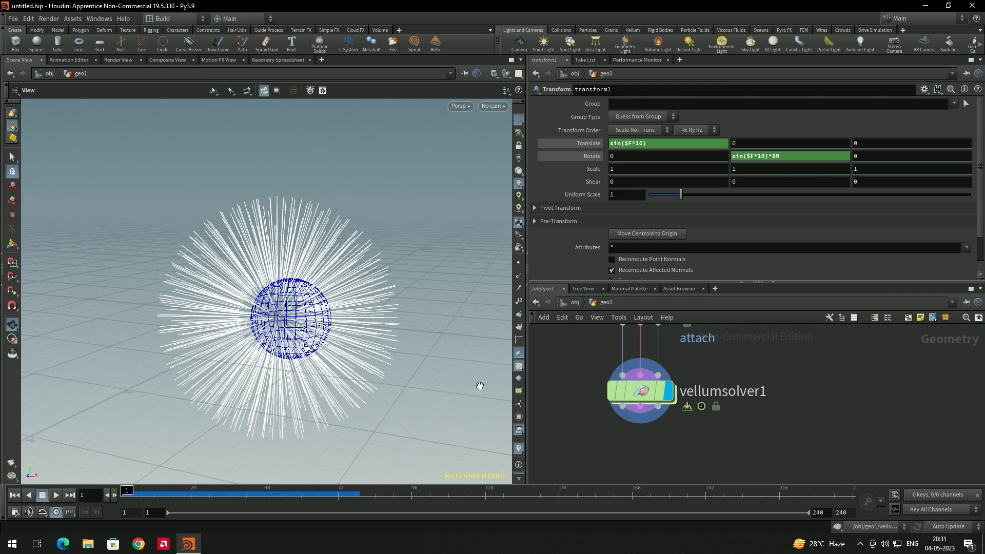
# Increase the Max Distance of vellumattach1 to 0.19 and play the simulation.
pyautogui.scroll(3, 718, 380)
pyautogui.click(632, 381)
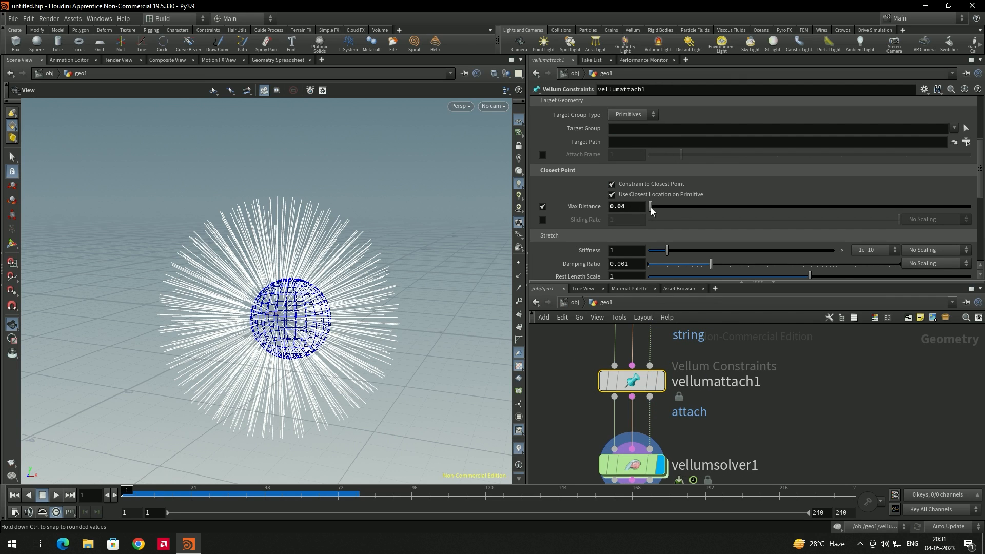
pyautogui.moveTo(653, 210); pyautogui.dragTo(654, 210)
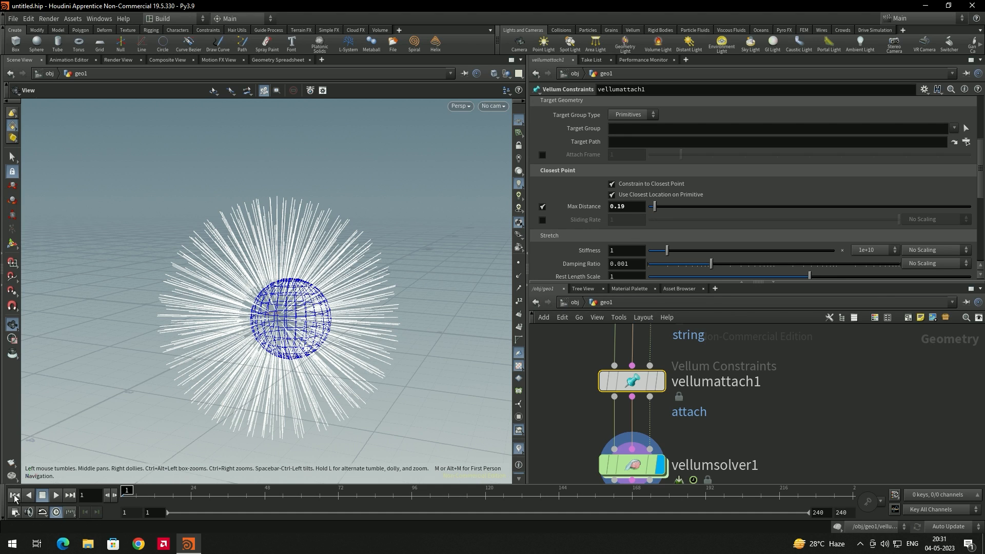
pyautogui.click(55, 496)
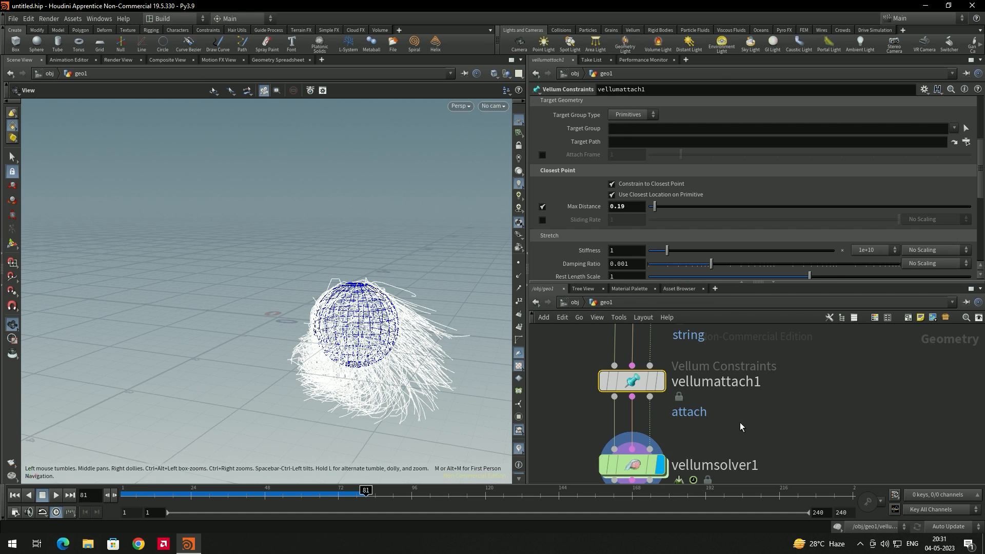
# Change the X translation expression of transform1 to sin($F), play the simulation, and return to the first frame.
pyautogui.moveTo(740, 427); pyautogui.dragTo(669, 521, button='middle')
pyautogui.click(634, 402)
pyautogui.moveTo(791, 331); pyautogui.dragTo(714, 420, button='middle')
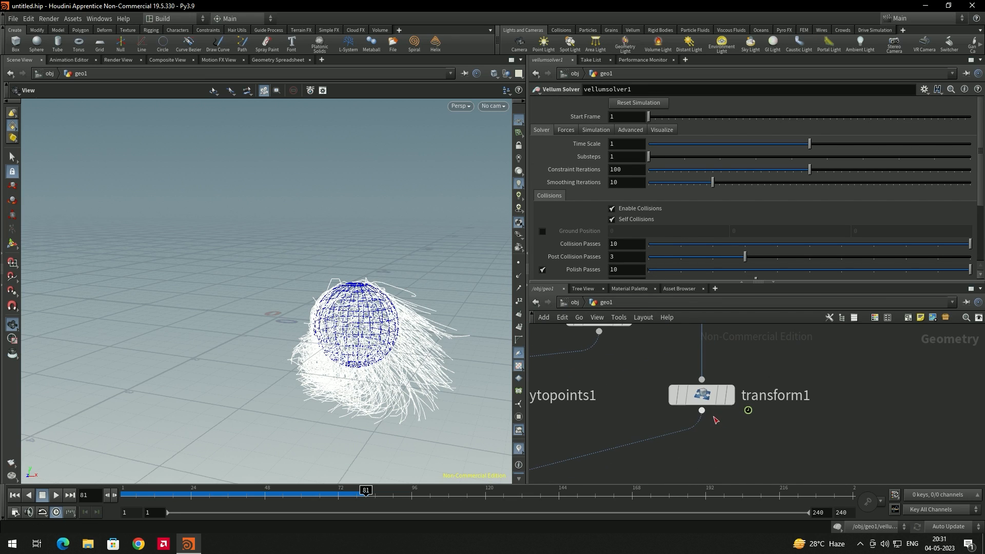
pyautogui.click(702, 395)
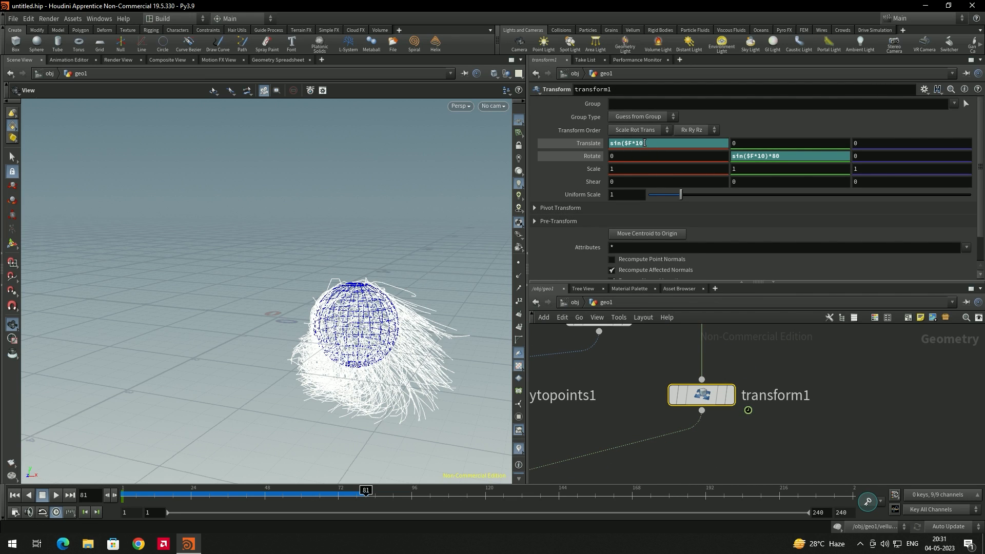
pyautogui.click(678, 141)
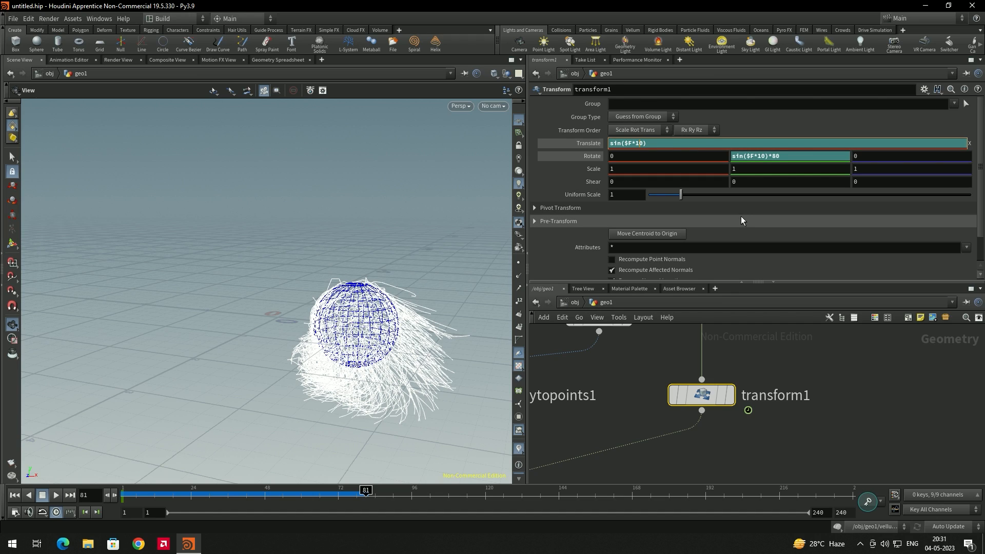
pyautogui.press('BackSpace')
pyautogui.press('BackSpace')
pyautogui.press('BackSpace')
pyautogui.press('Return')
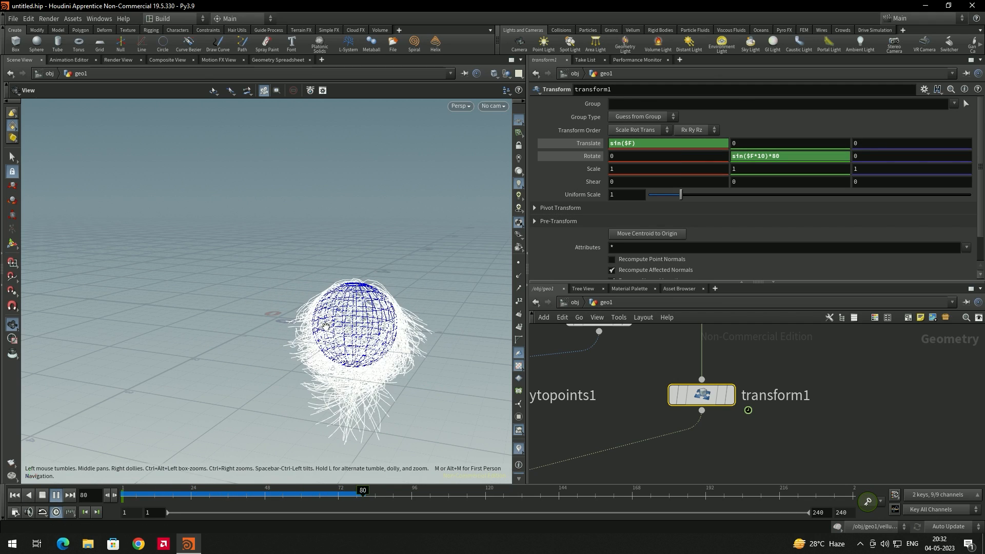
pyautogui.press('Up')
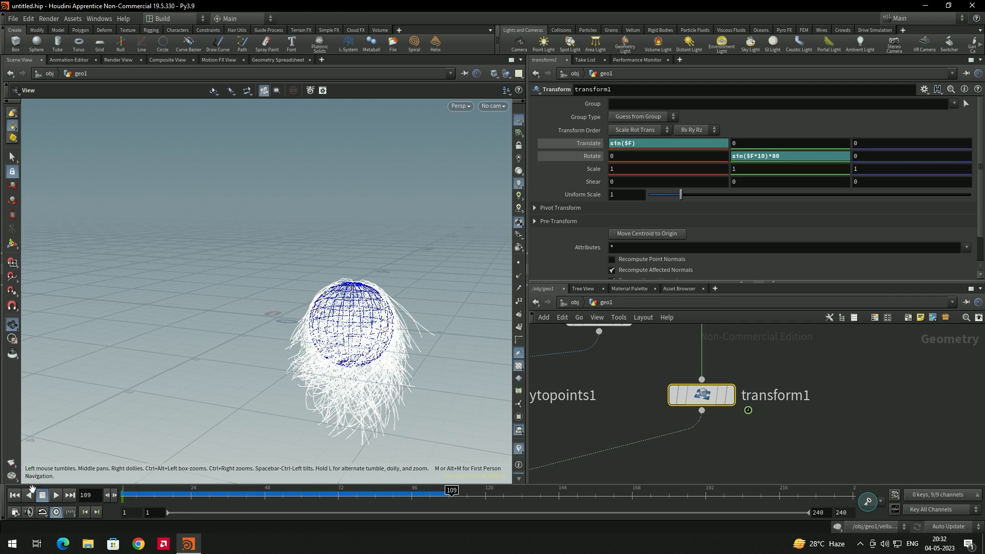
pyautogui.click(14, 496)
# Add a PolyWire node to the network below vellumsolver1.
pyautogui.moveTo(827, 451); pyautogui.dragTo(845, 419, button='middle')
pyautogui.scroll(-3, 774, 400)
pyautogui.moveTo(781, 438); pyautogui.dragTo(853, 329, button='middle')
pyautogui.moveTo(821, 420); pyautogui.dragTo(806, 397, button='middle')
pyautogui.scroll(1, 726, 428)
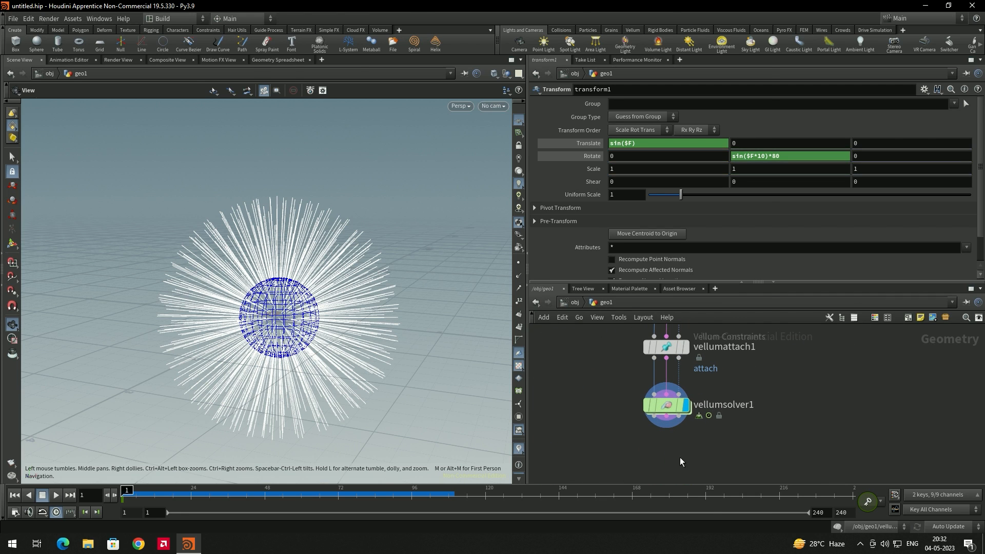
pyautogui.press('Tab')
pyautogui.moveTo(688, 453)
pyautogui.write('p')
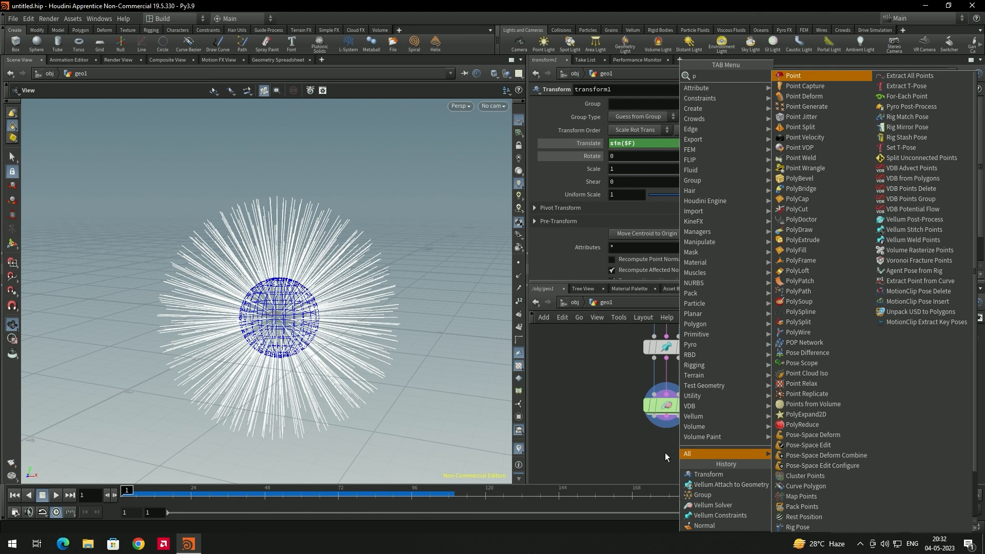
pyautogui.write('oly')
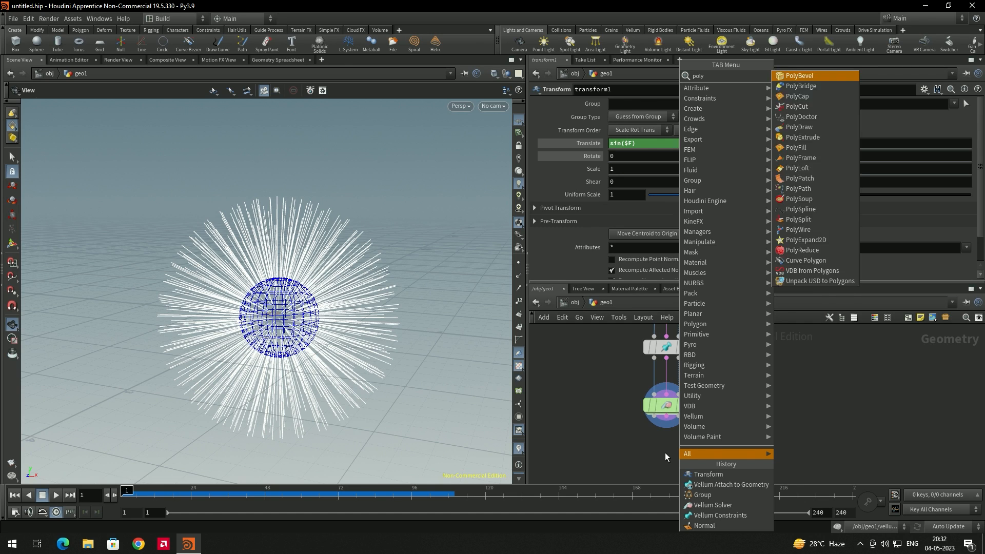
pyautogui.write('w')
pyautogui.press('Return')
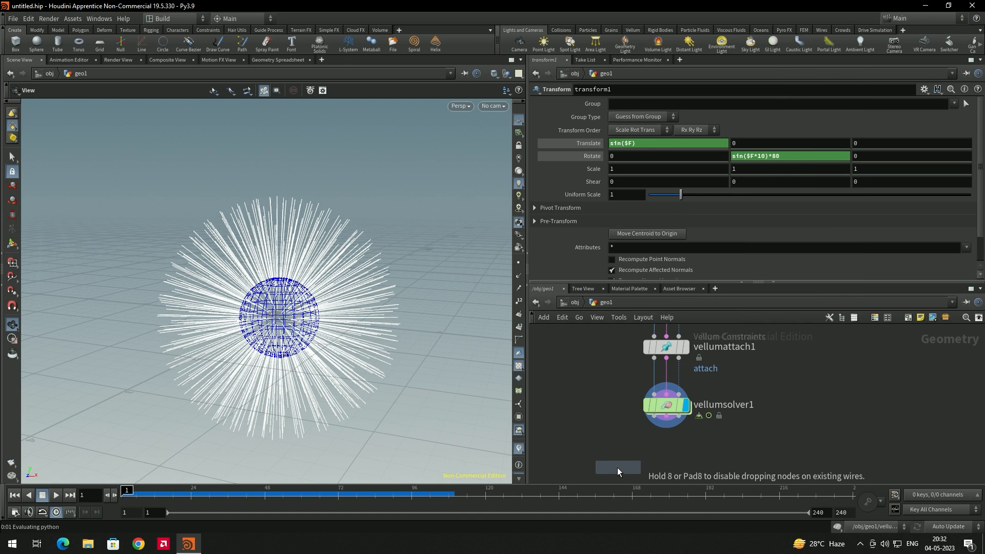
pyautogui.click(618, 468)
# Connect the first output of vellumsolver1 to polywire1 and display the polywire1 result in the viewport.
pyautogui.moveTo(655, 416); pyautogui.dragTo(617, 455)
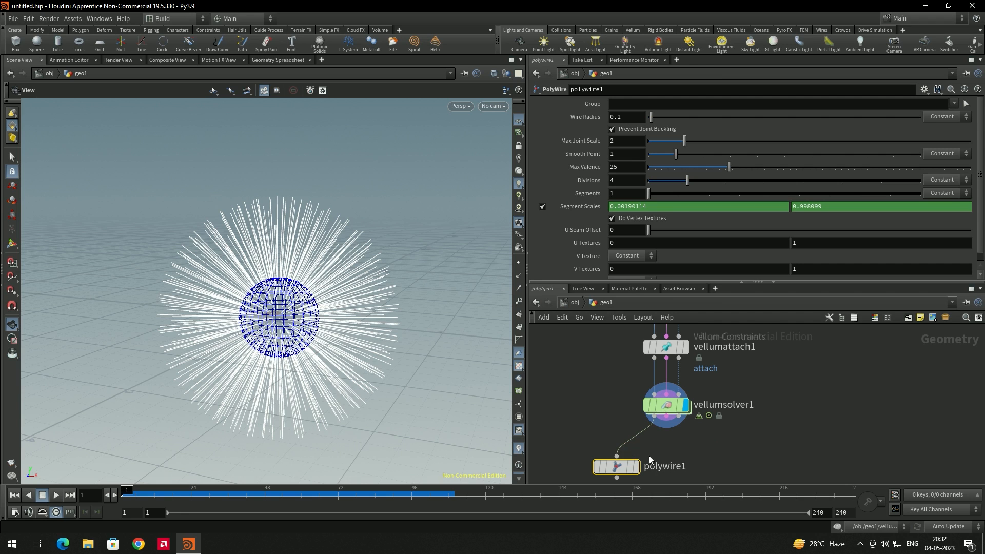
pyautogui.click(636, 466)
pyautogui.moveTo(312, 306); pyautogui.dragTo(322, 280)
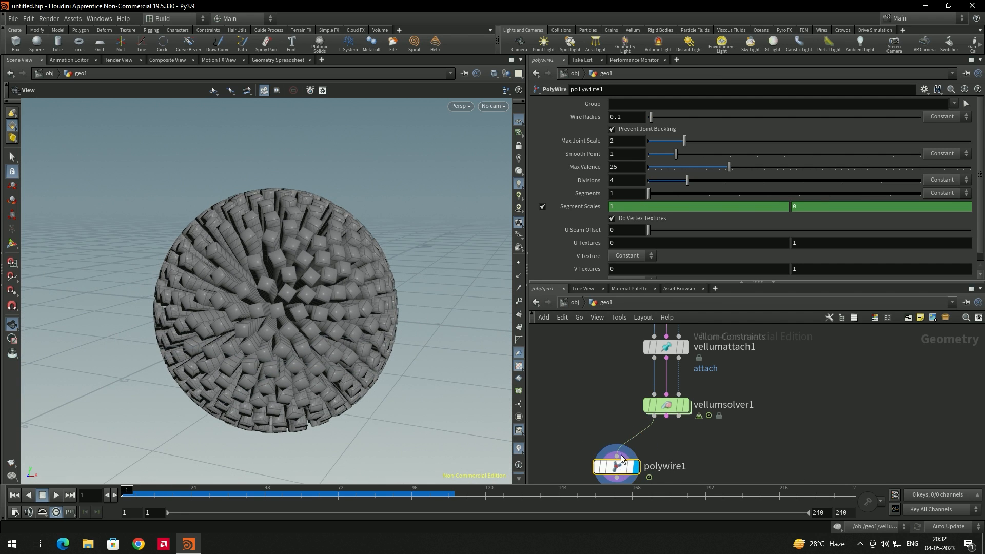
# Set the Wire Radius of polywire1 to 0.02.
pyautogui.click(635, 116)
pyautogui.write('0.02')
pyautogui.press('Return')
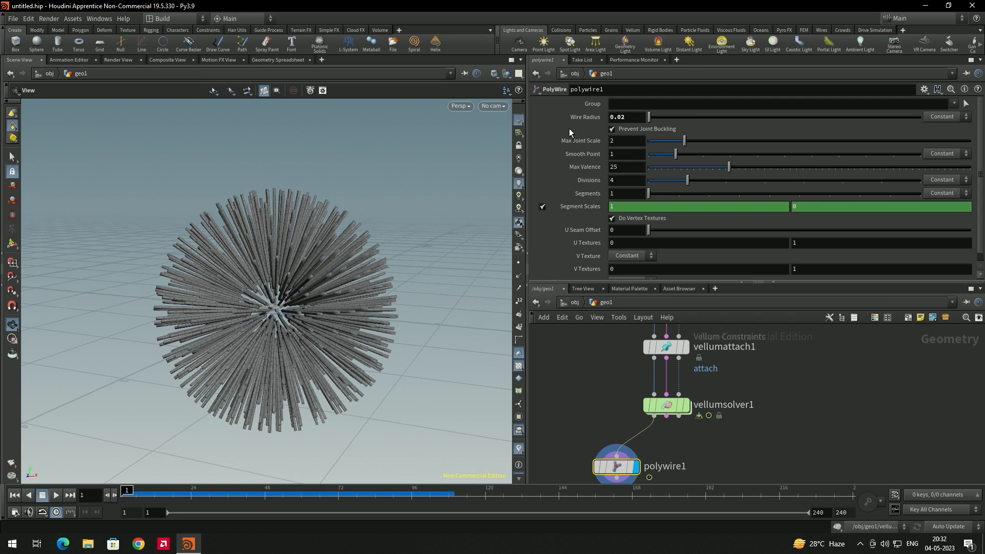
# Reduce the Wire Radius of polywire1 to 0.01 for thinner hair strands.
pyautogui.moveTo(636, 117); pyautogui.dragTo(593, 117)
pyautogui.write('0.01')
pyautogui.press('Return')
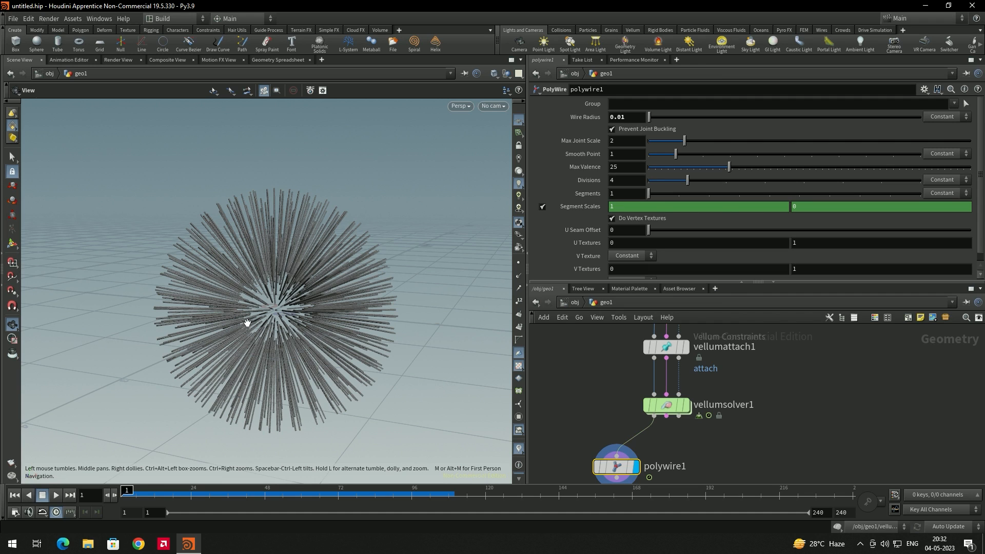
pyautogui.scroll(2, 256, 317)
pyautogui.scroll(2, 251, 288)
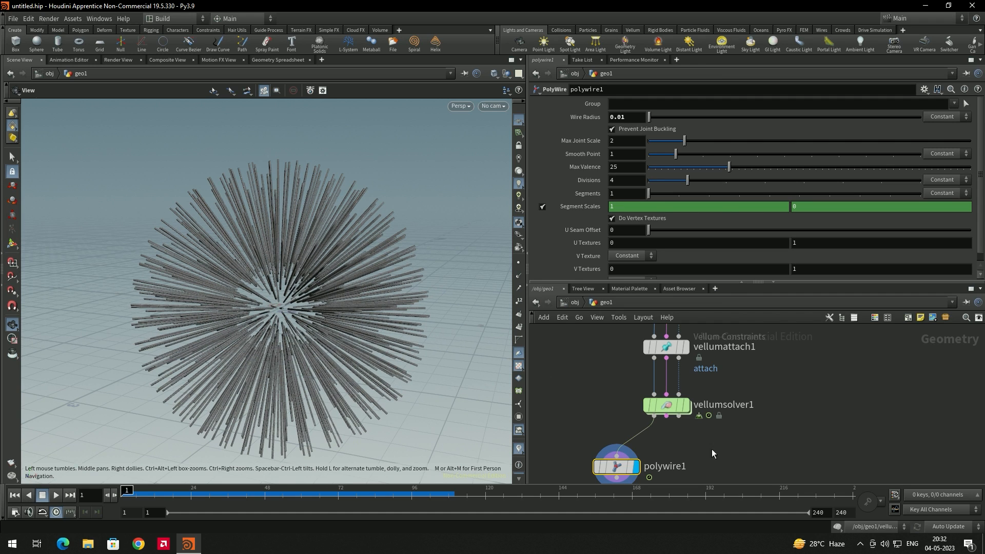
# Add a Merge node combining polywire1 with the animated sphere from transform1, and display the merged result.
pyautogui.scroll(-3, 753, 420)
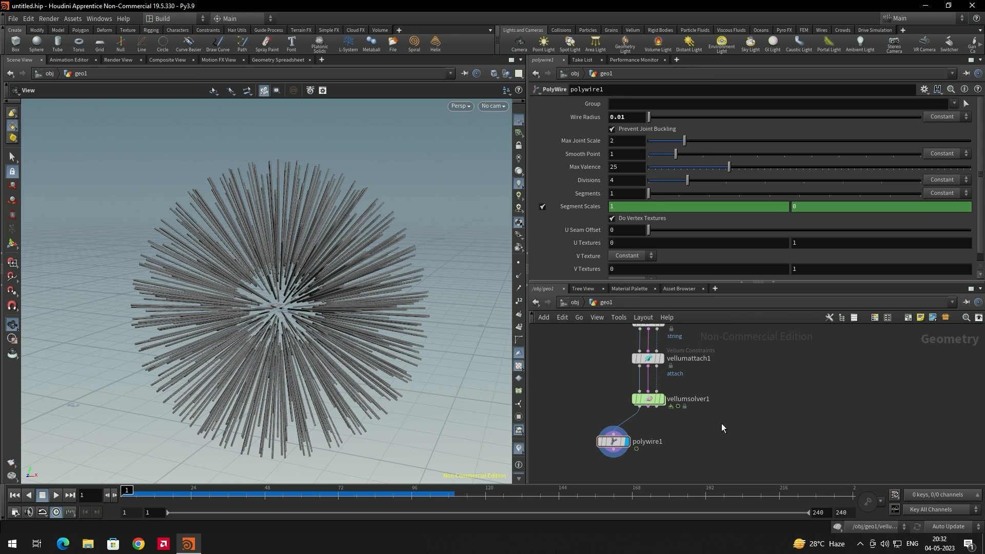
pyautogui.moveTo(722, 427); pyautogui.dragTo(706, 429, button='middle')
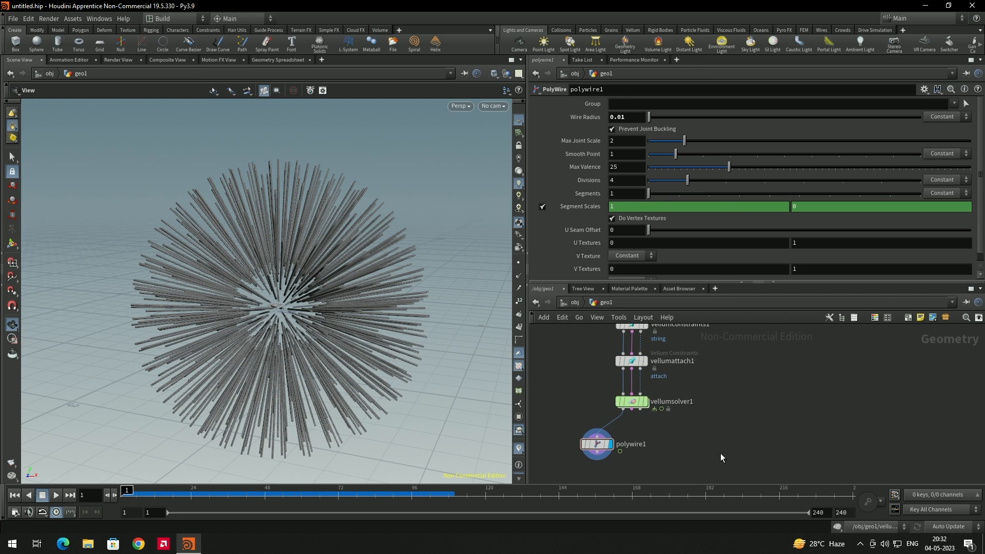
pyautogui.click(720, 454)
pyautogui.moveTo(597, 452); pyautogui.dragTo(716, 442)
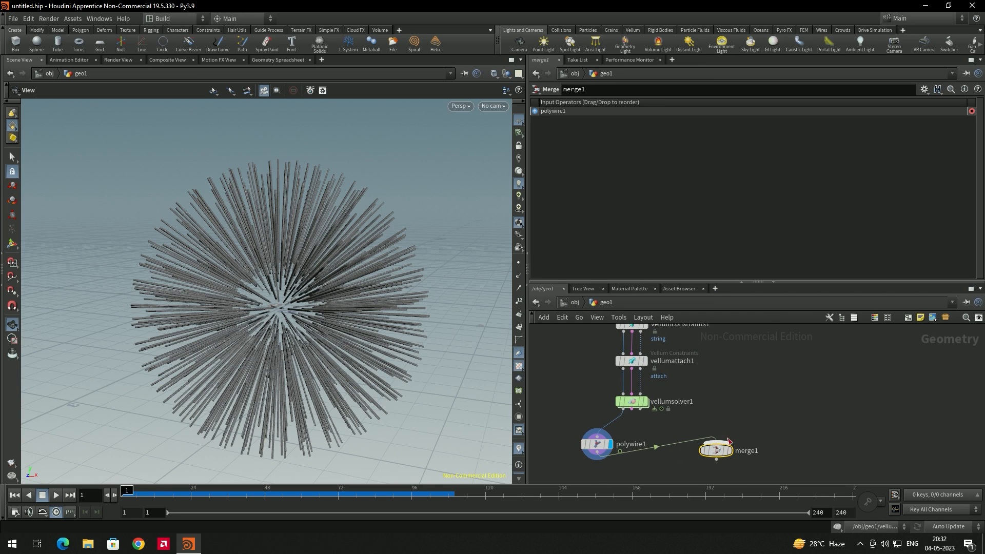
pyautogui.scroll(-4, 732, 389)
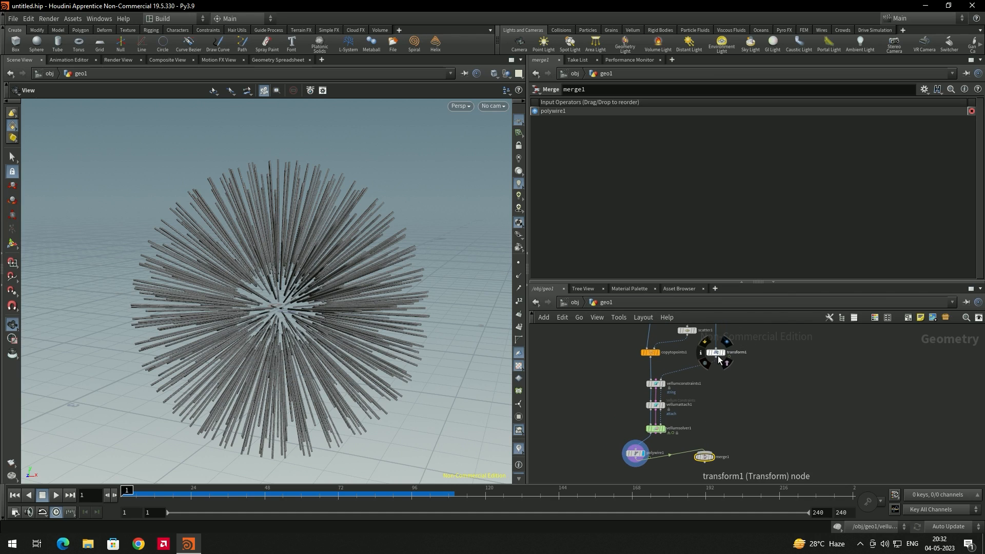
pyautogui.moveTo(729, 356); pyautogui.dragTo(706, 454)
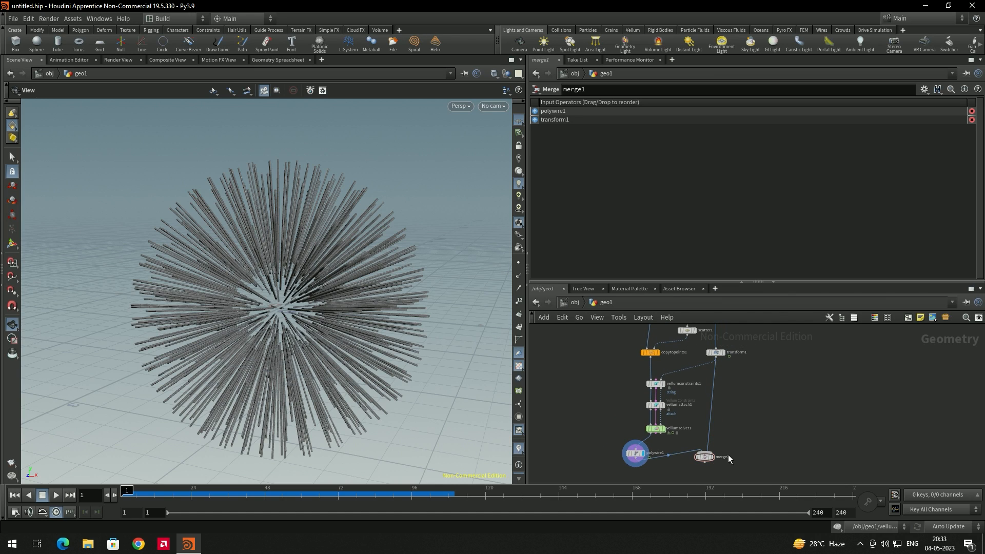
pyautogui.click(711, 457)
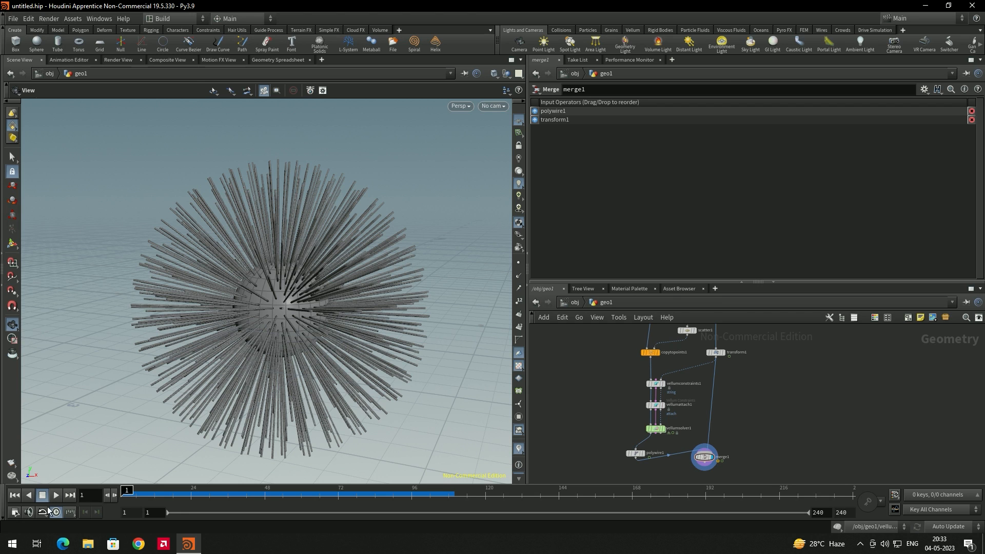
# Play the merged hair and sphere simulation, pause it, and replay it from the first frame.
pyautogui.click(57, 495)
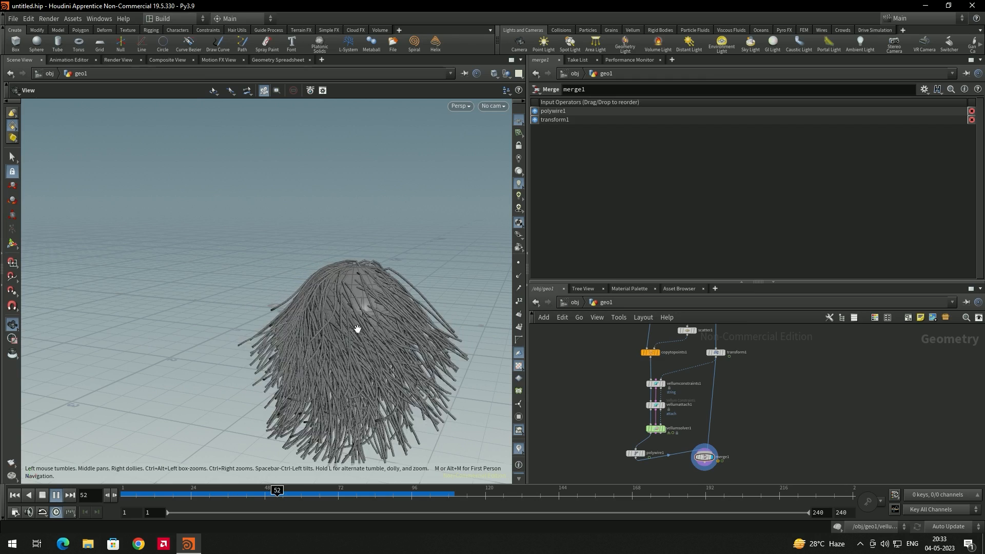
pyautogui.click(55, 495)
pyautogui.moveTo(293, 388); pyautogui.dragTo(208, 312, button='middle')
pyautogui.moveTo(208, 312); pyautogui.dragTo(217, 343, button='right')
pyautogui.click(14, 495)
pyautogui.click(56, 495)
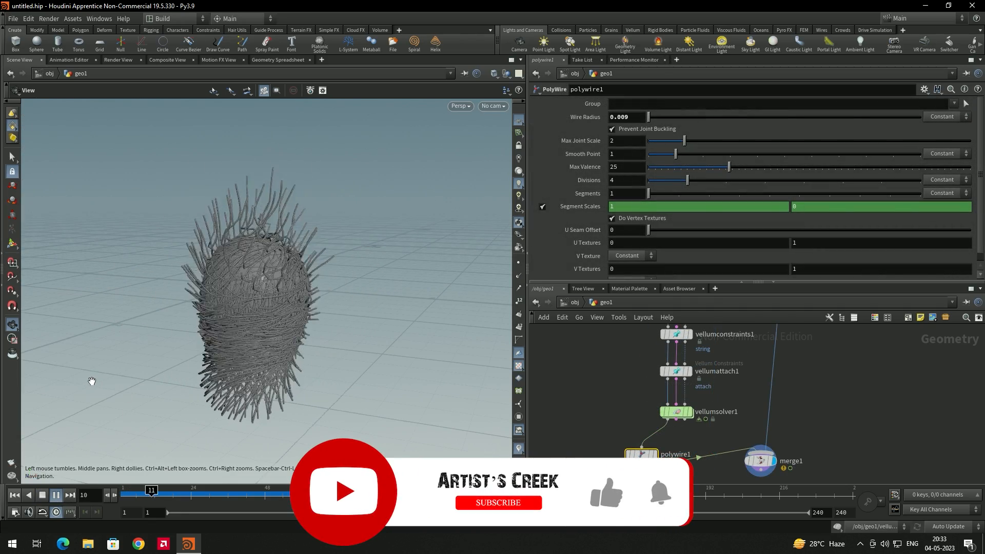